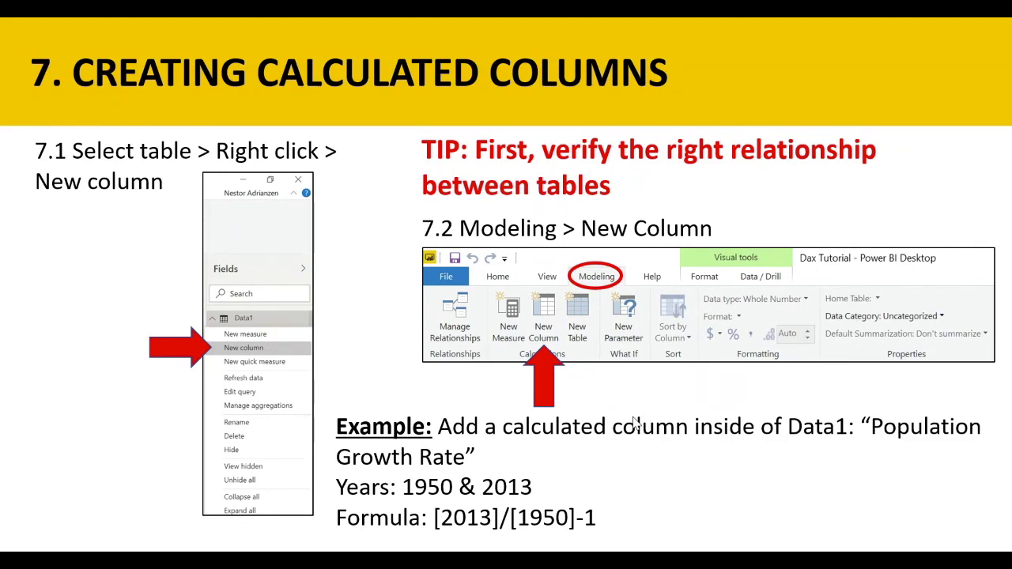
Step: Copy 'Population Growth Rate' from the slide, then resume the show to reveal the relationship-tip arrow
key(Escape)
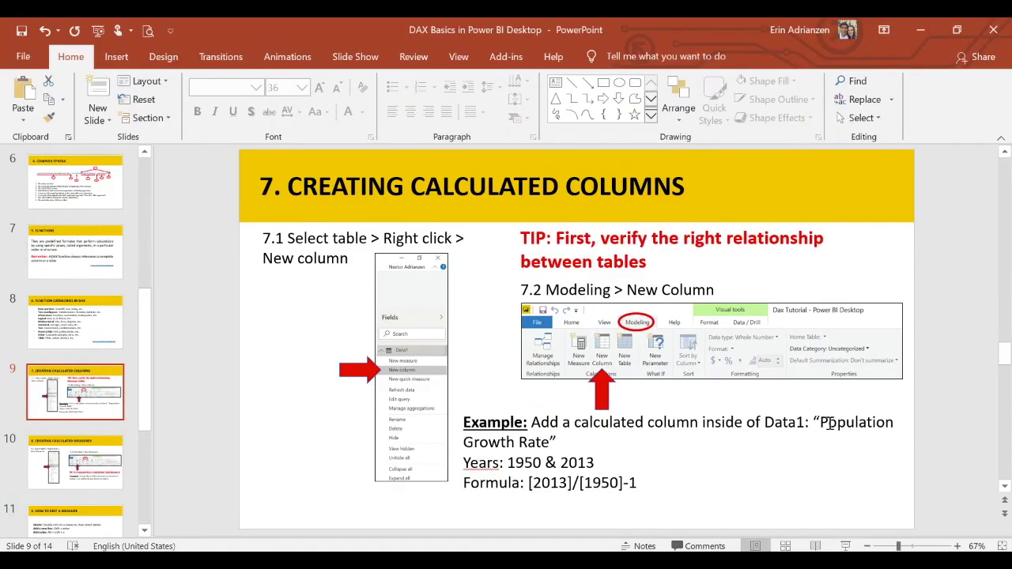
drag(823, 422, 614, 440)
key(ctrl+c)
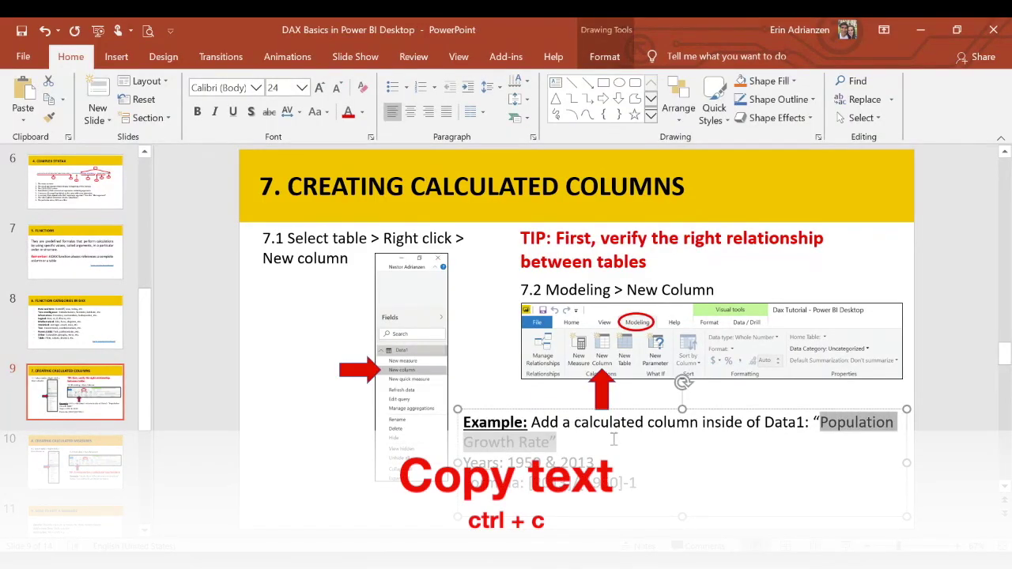
key(shift+F5)
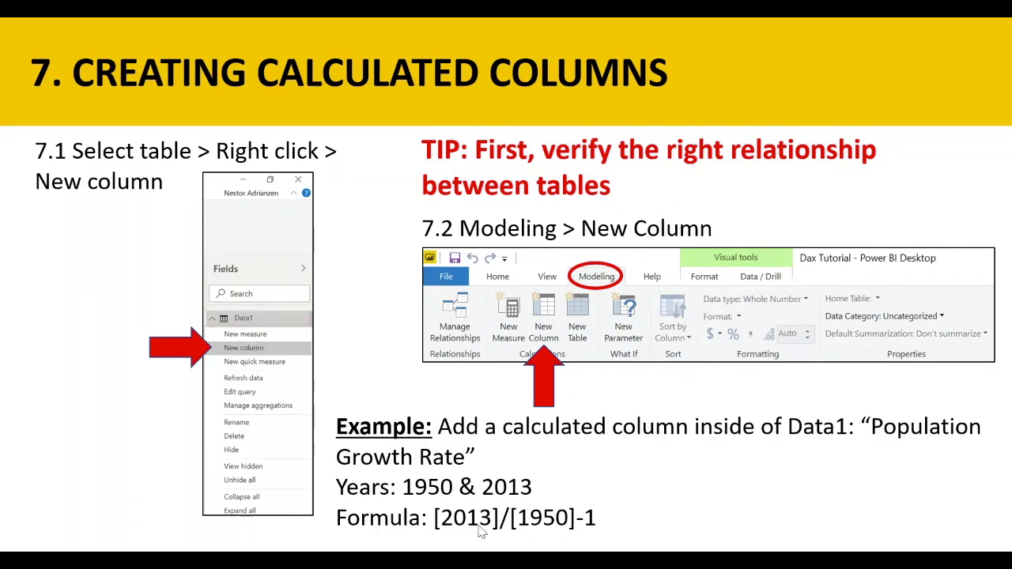
click(533, 526)
Step: Check the Data1 and Data2 fields, then view their one-to-many Country relationship in Model view
key(alt+Tab)
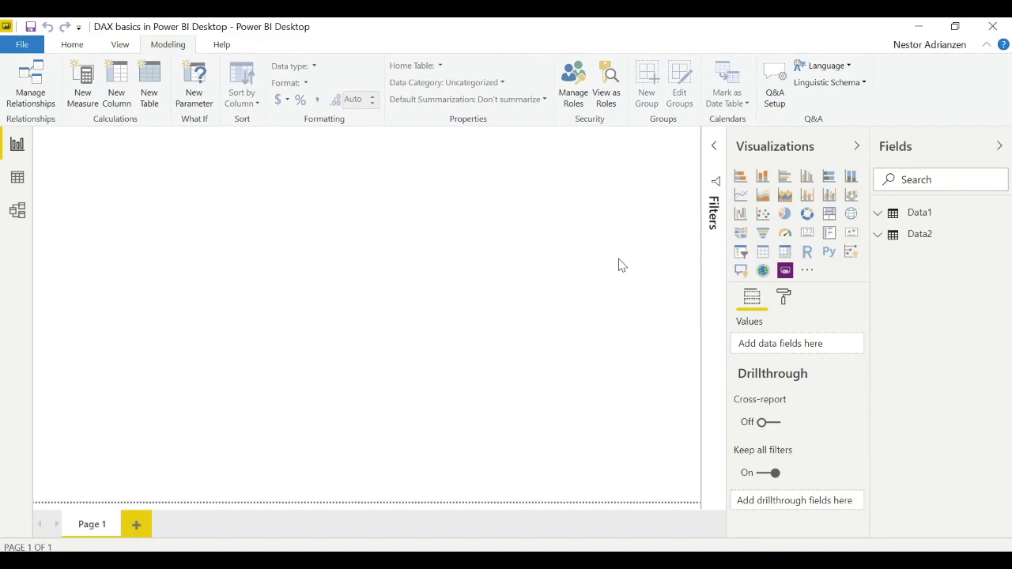
click(880, 215)
click(880, 214)
click(880, 237)
click(880, 238)
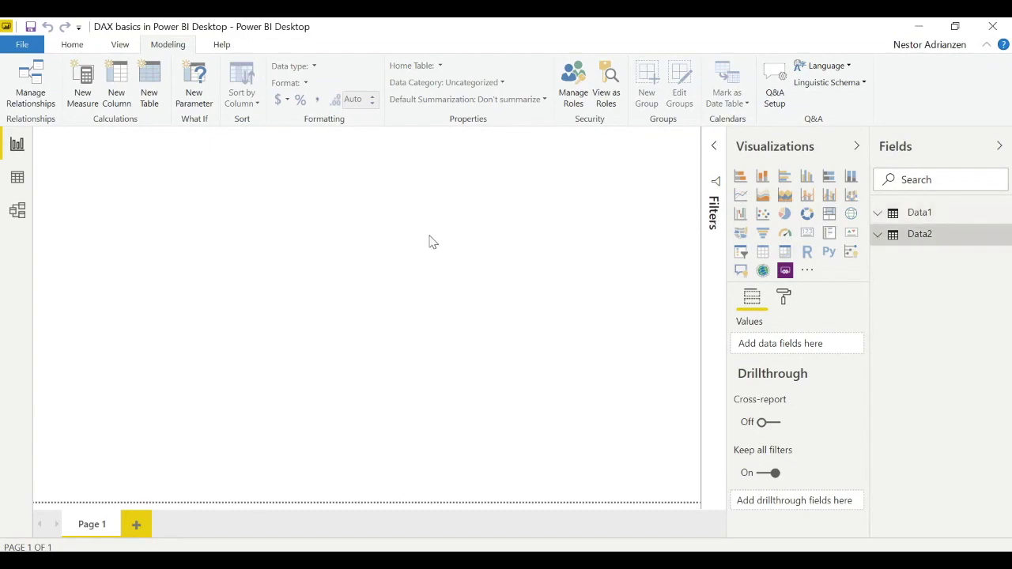
click(22, 212)
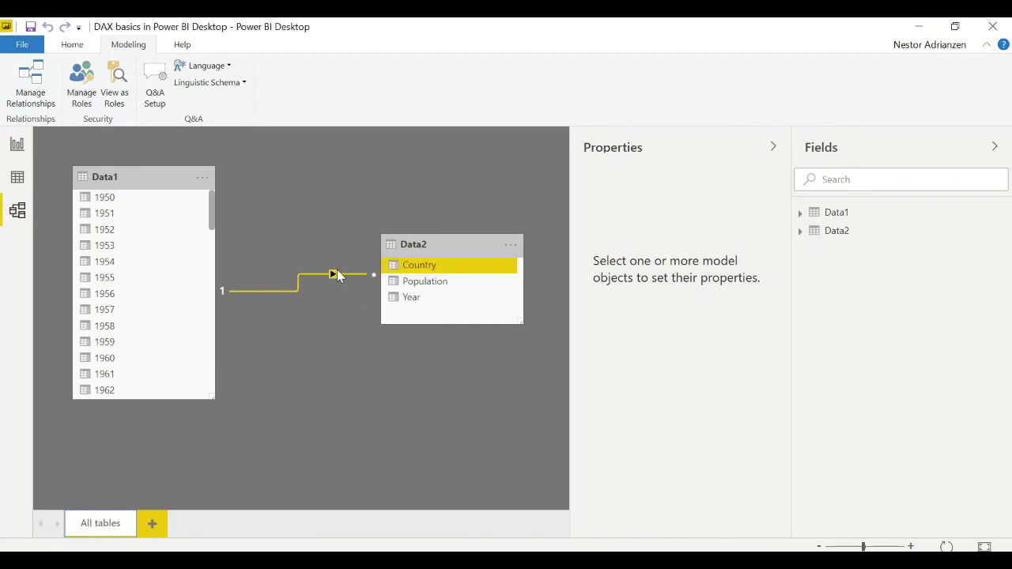
drag(212, 226, 193, 395)
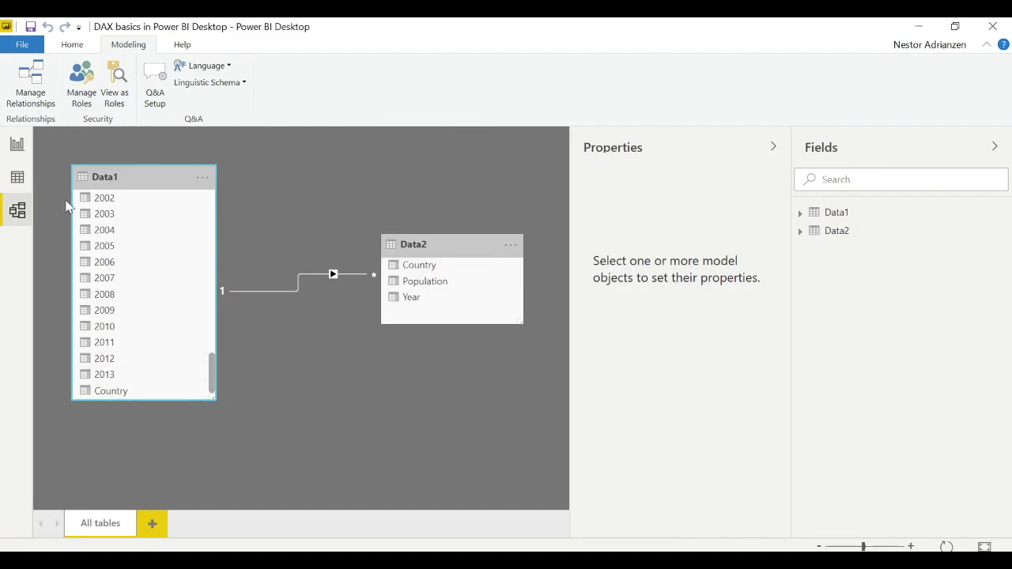
Step: Start a new calculated column in Data1 and paste 'Population Growth Rate' as its name
click(17, 178)
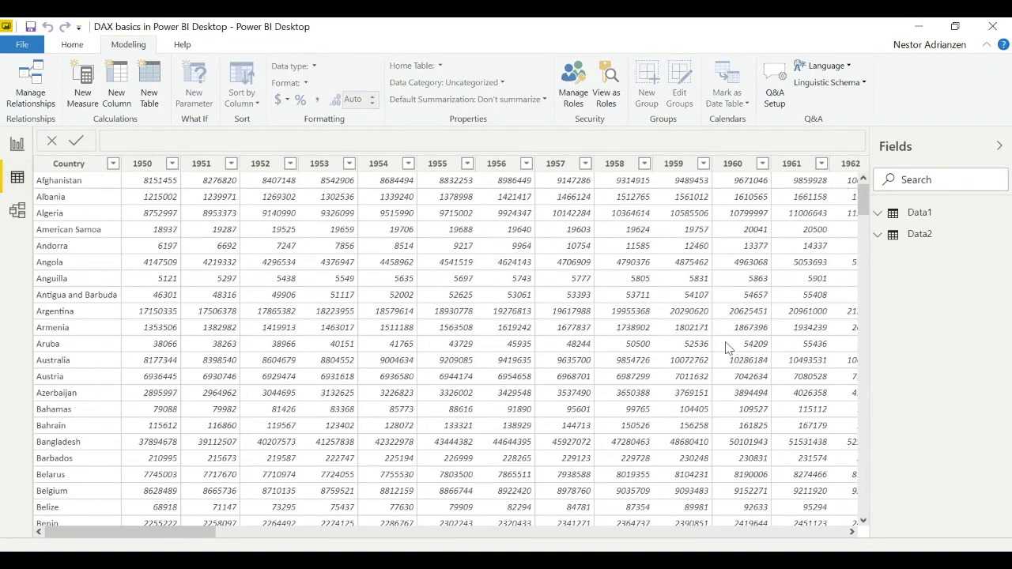
mouse_move(920, 215)
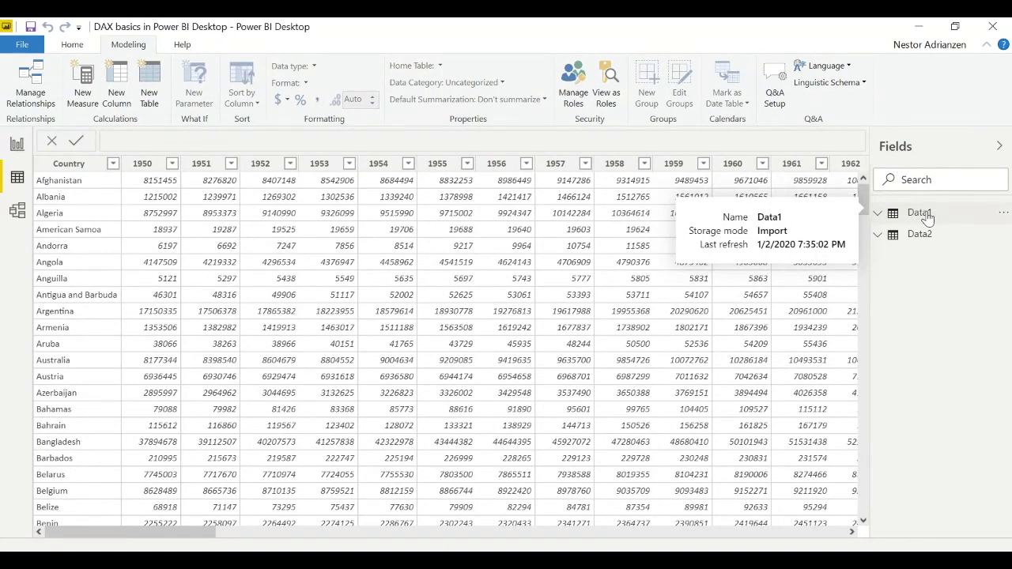
right_click(927, 218)
click(920, 258)
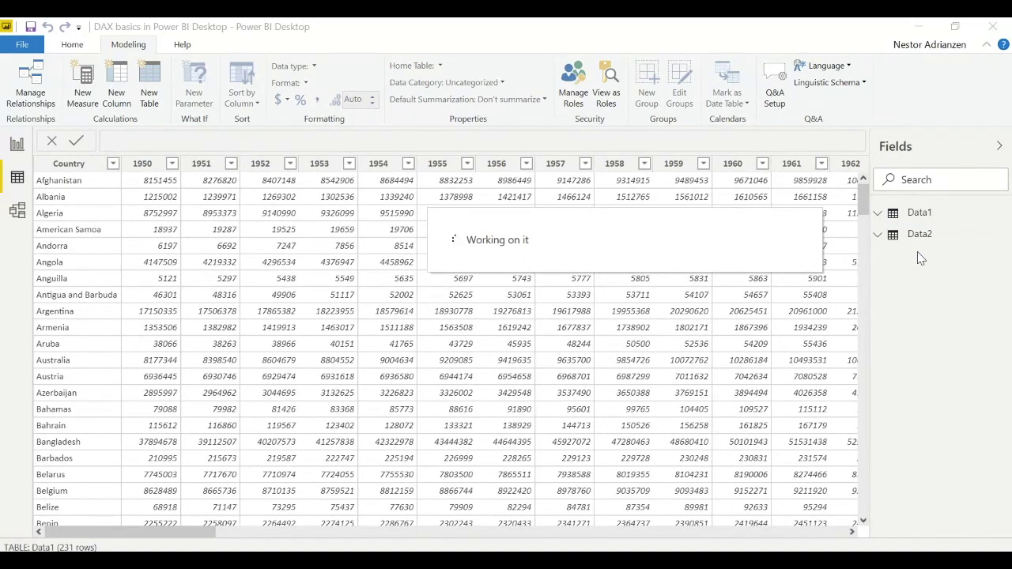
key(ctrl+v)
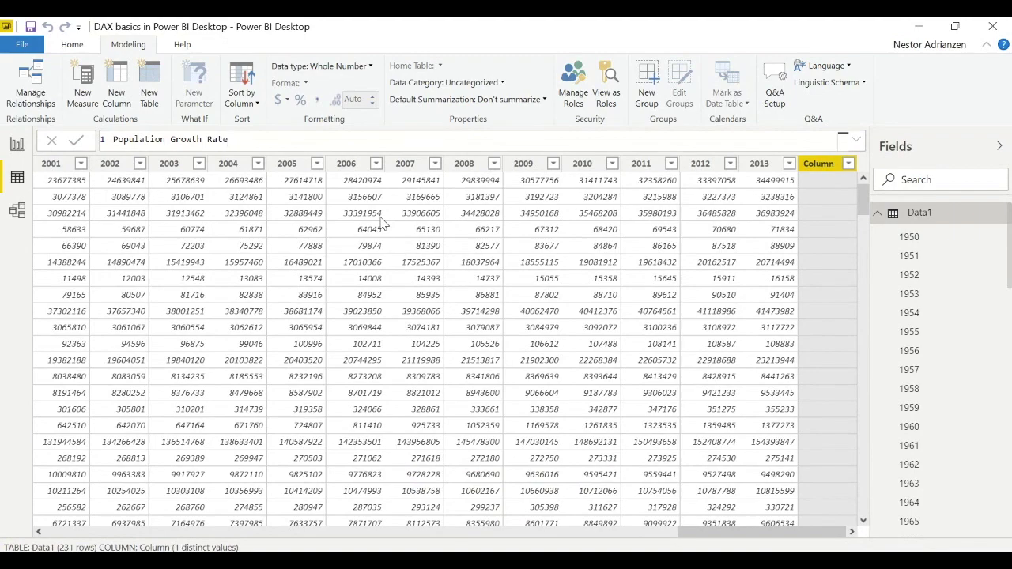
Step: Commit the formula = [2013]/[1950]-1, formatted as a percentage with 1 decimal place
text(= [201)
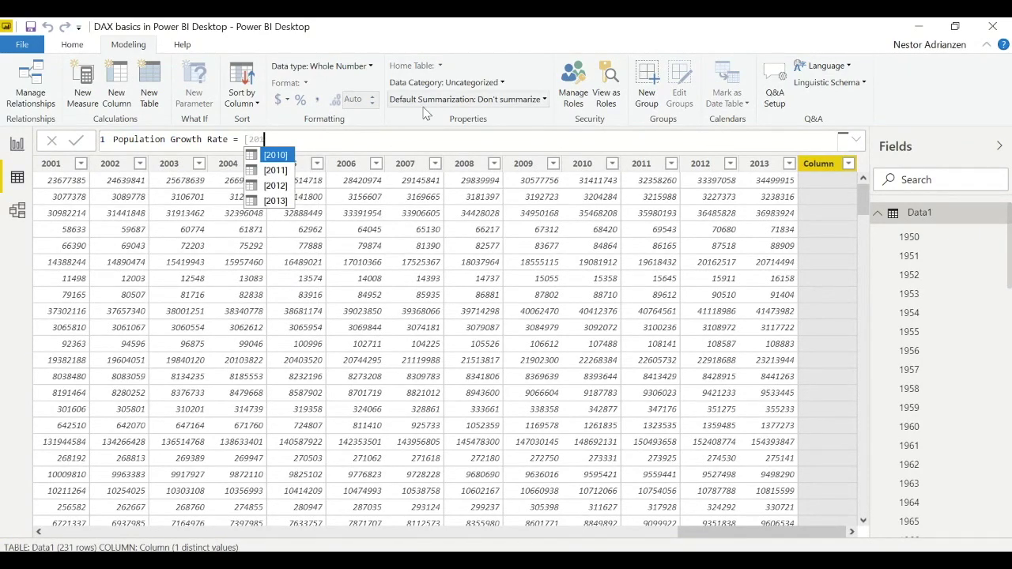
click(276, 201)
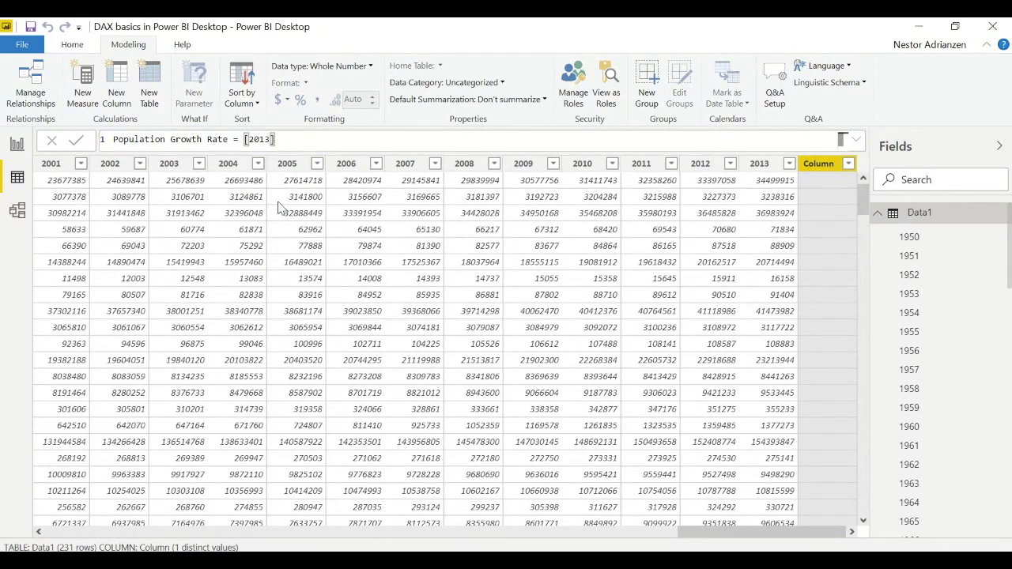
text(/[)
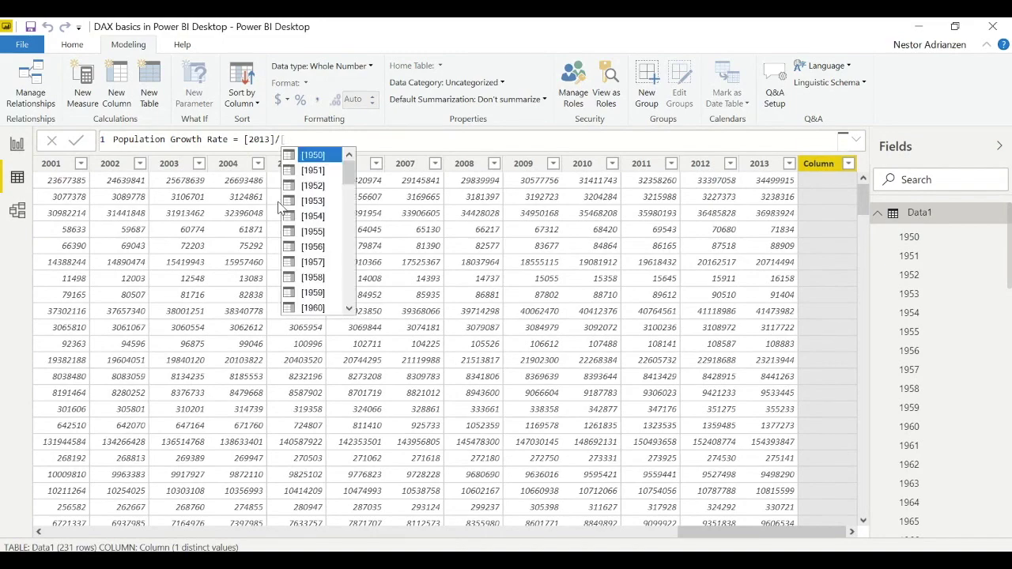
text(195)
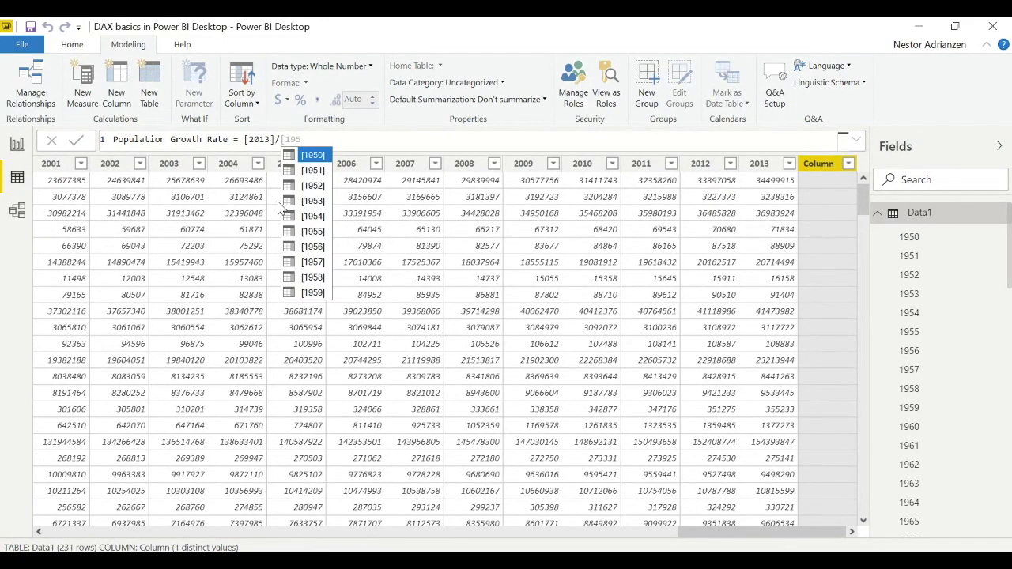
click(311, 155)
text(-1)
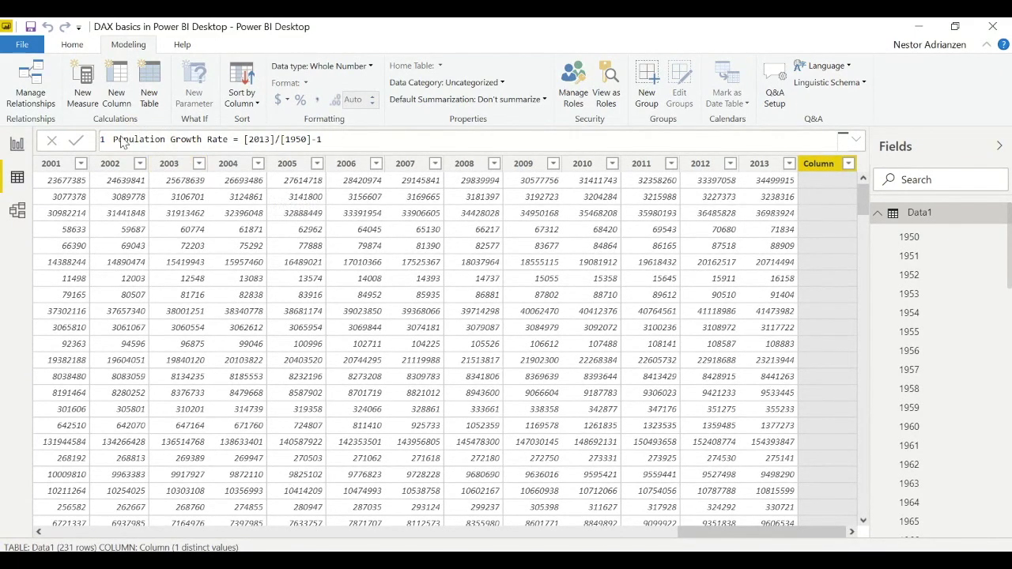
click(78, 141)
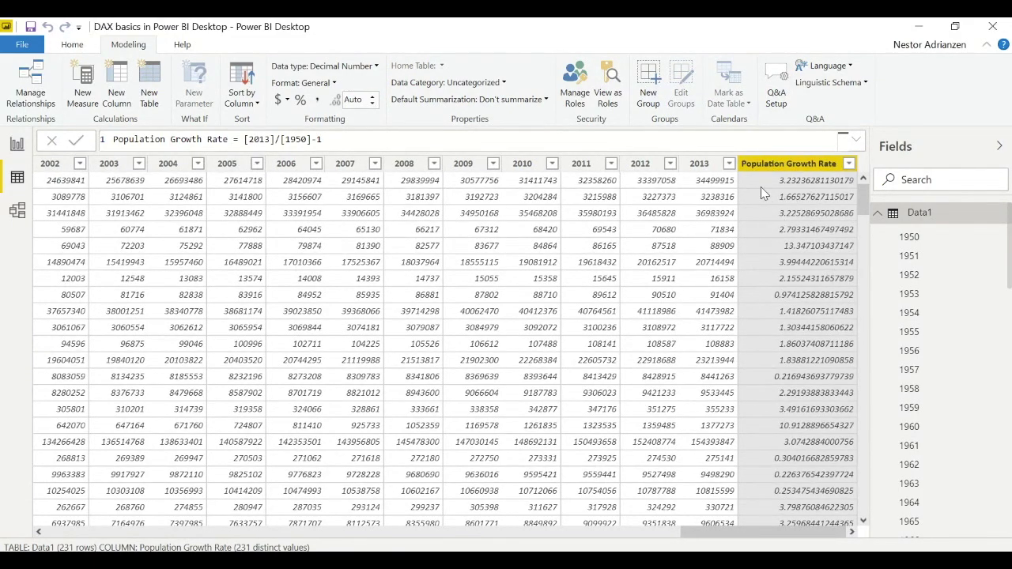
click(301, 100)
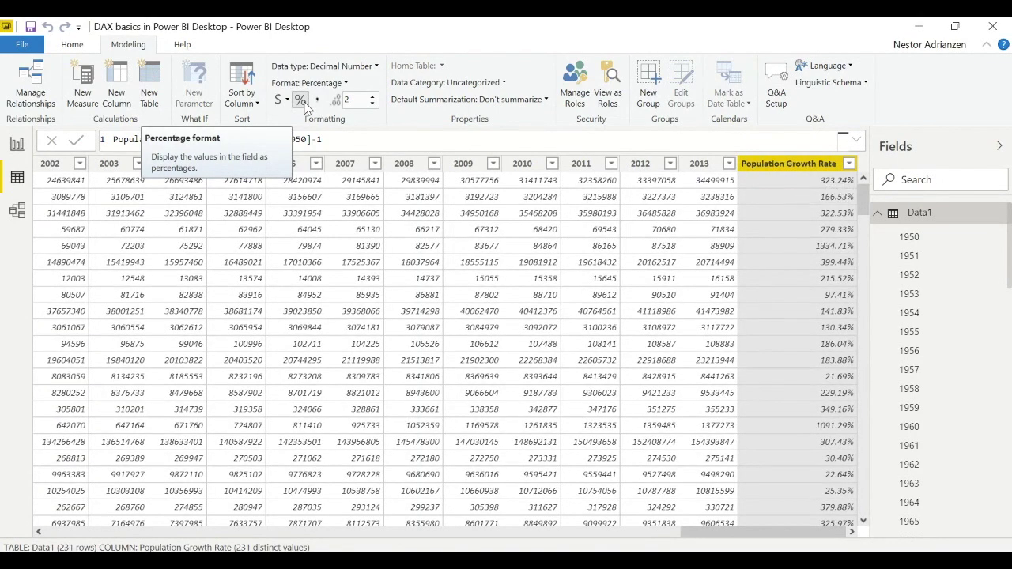
click(373, 105)
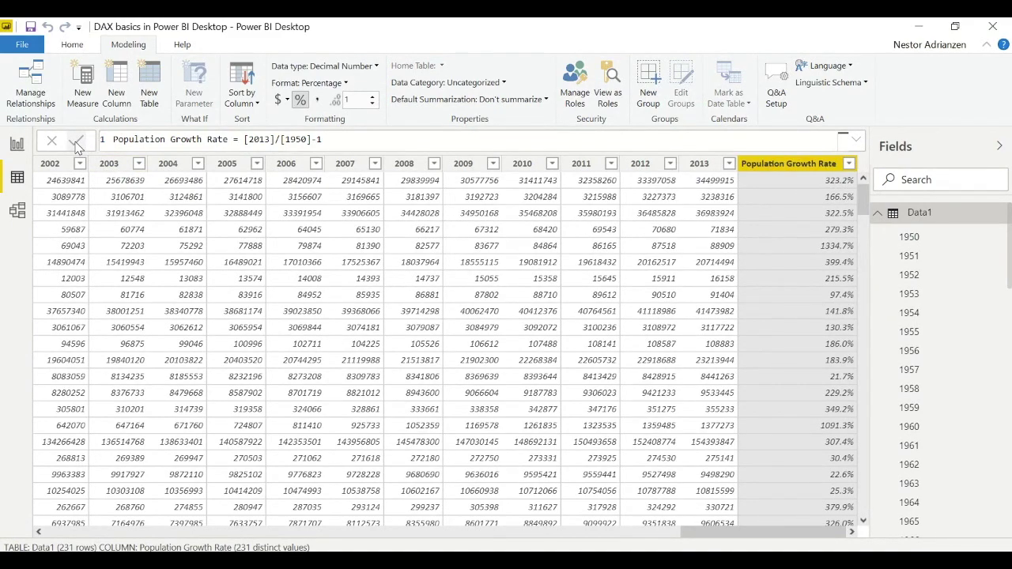
Step: Create a column chart plotting Average of Population Growth Rate, about 360%, on the report page
click(17, 145)
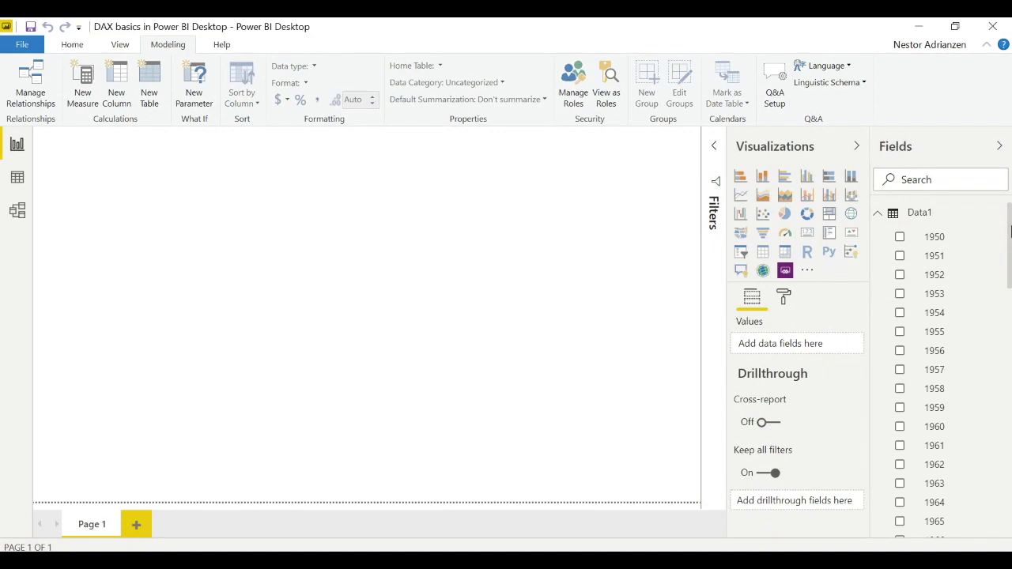
drag(1011, 229, 1005, 507)
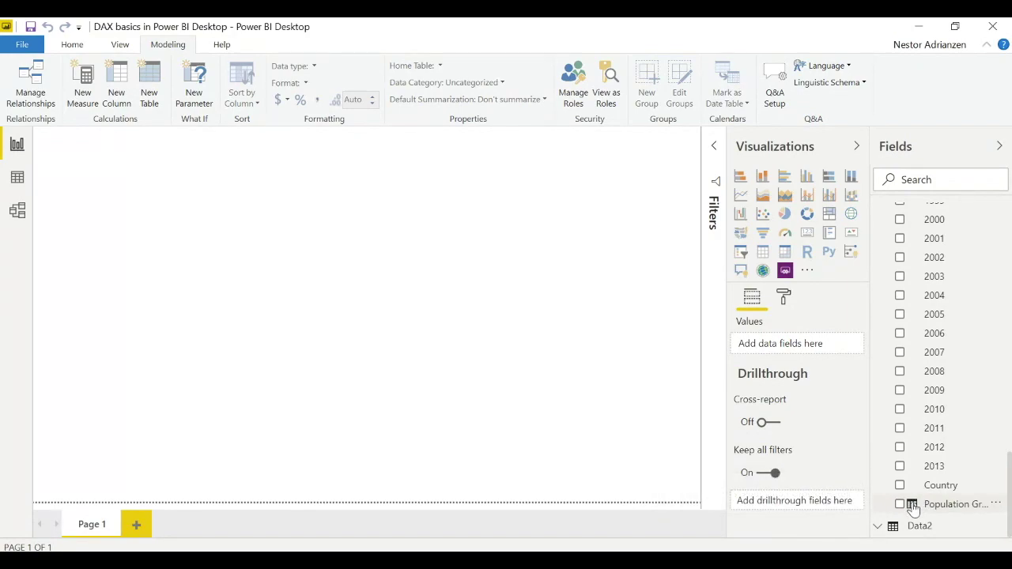
drag(935, 512, 312, 270)
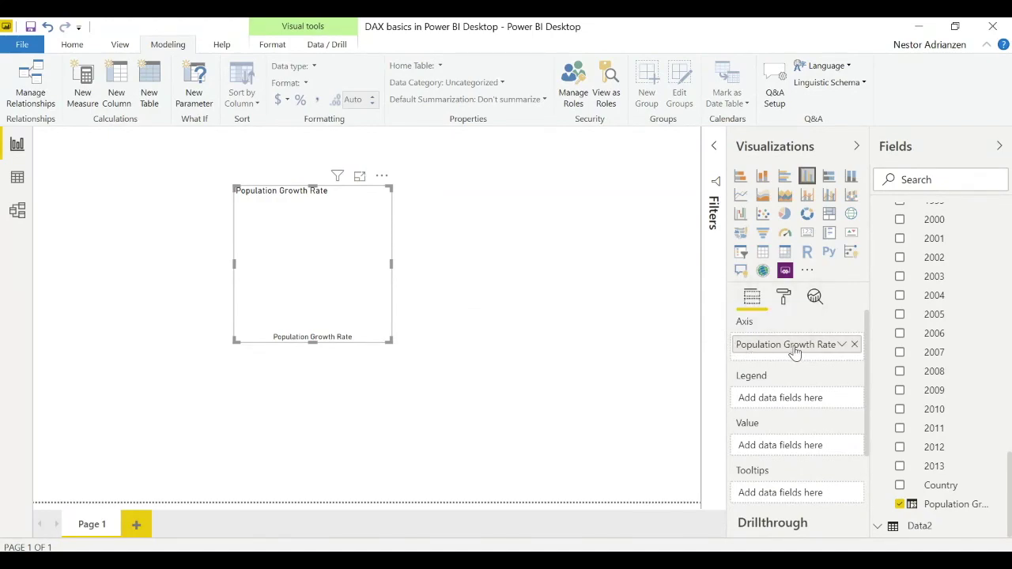
drag(795, 353, 798, 454)
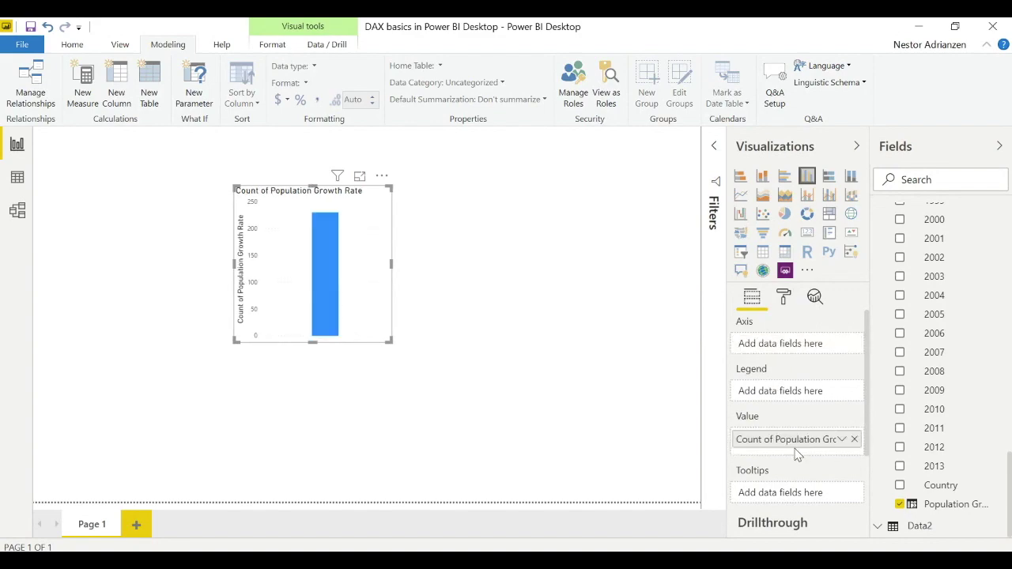
click(842, 441)
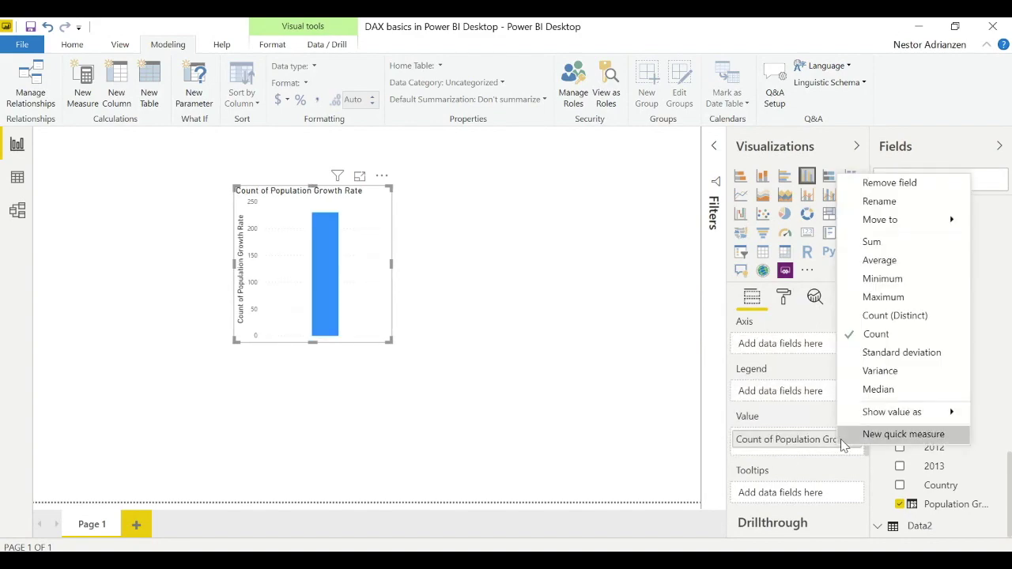
click(880, 261)
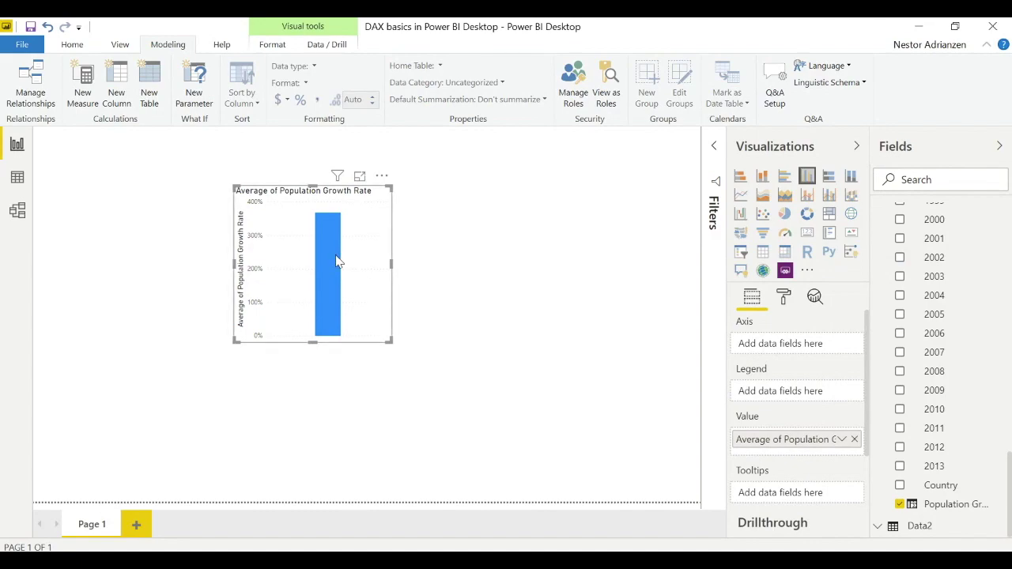
click(680, 162)
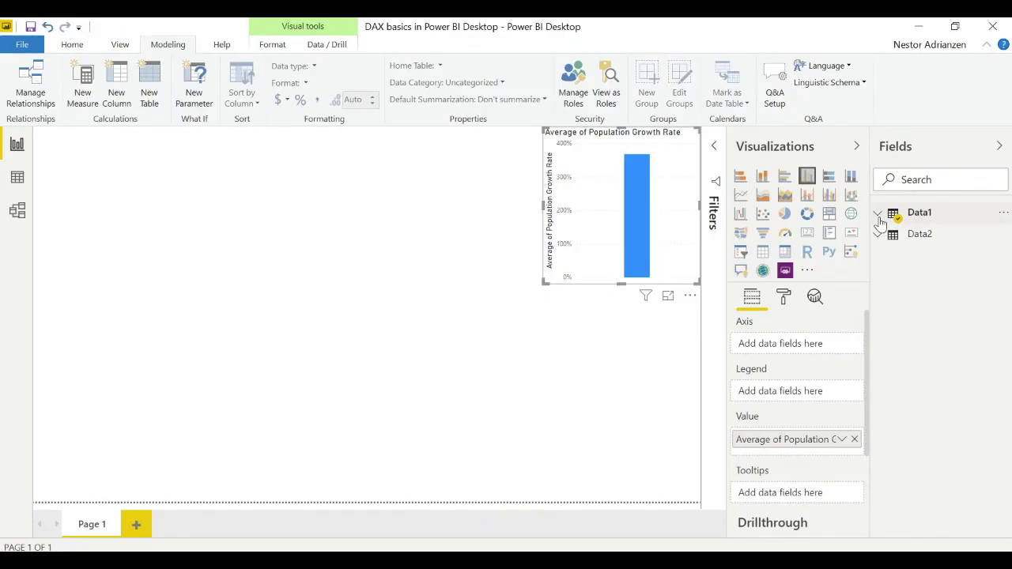
right_click(920, 235)
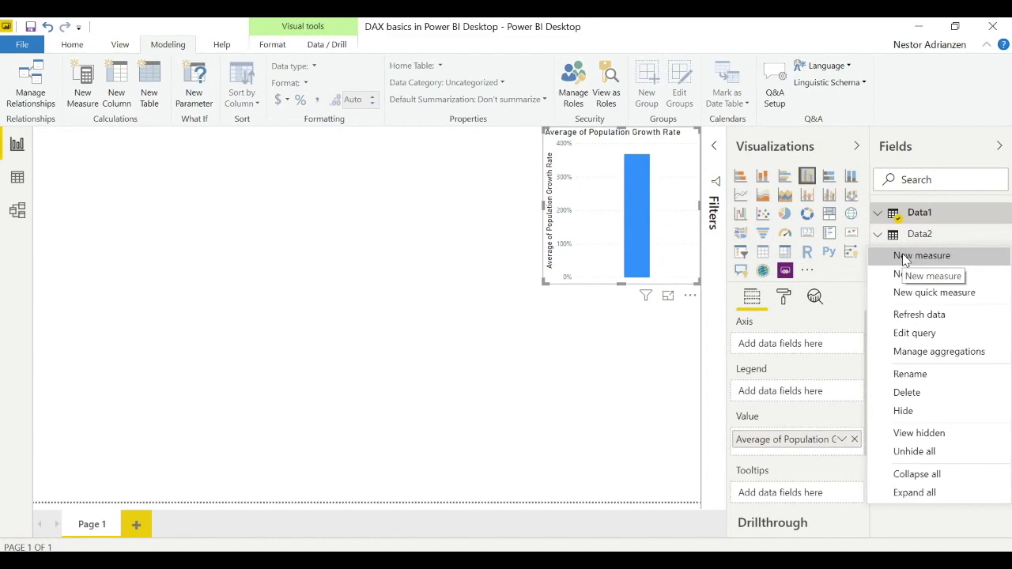
click(510, 356)
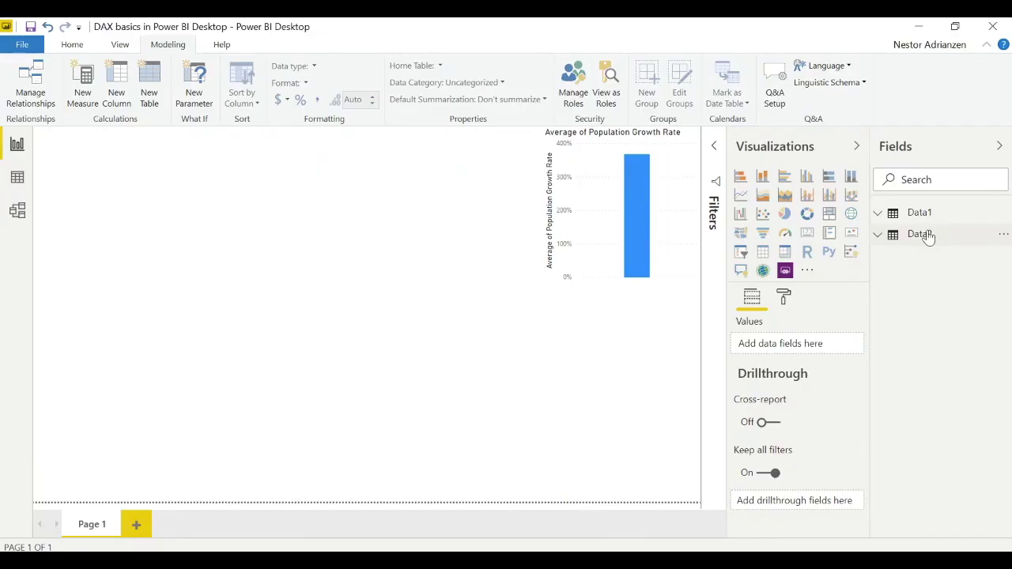
Step: Create the Data2 measure Average Population = AVERAGE(Data2[Population])
right_click(922, 235)
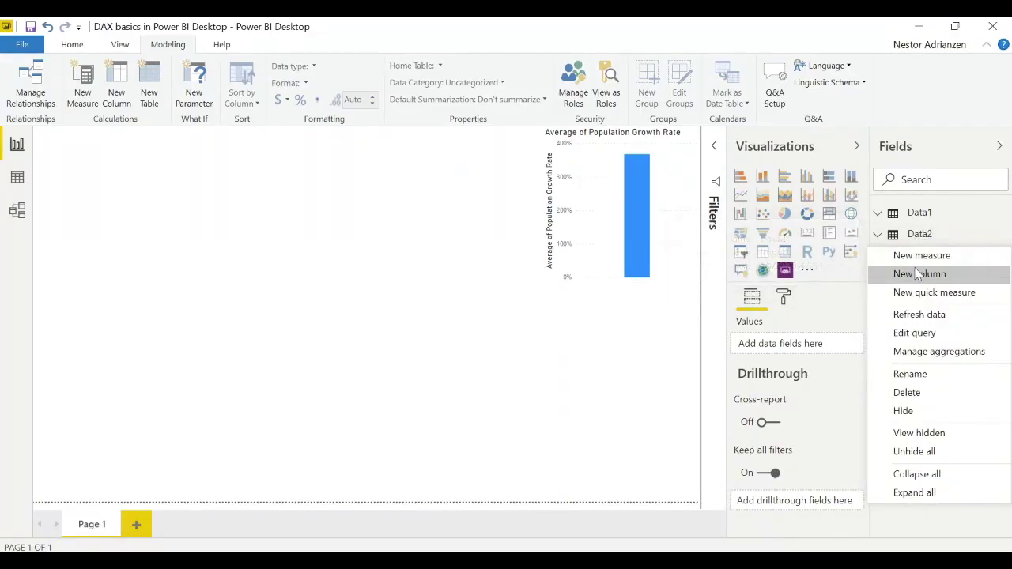
click(931, 263)
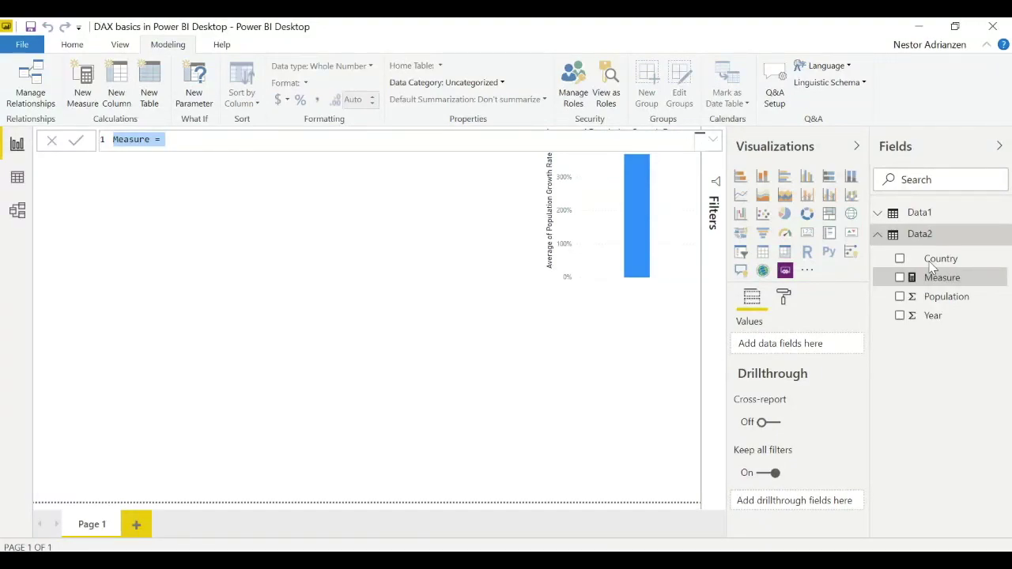
text(Average Population = avera)
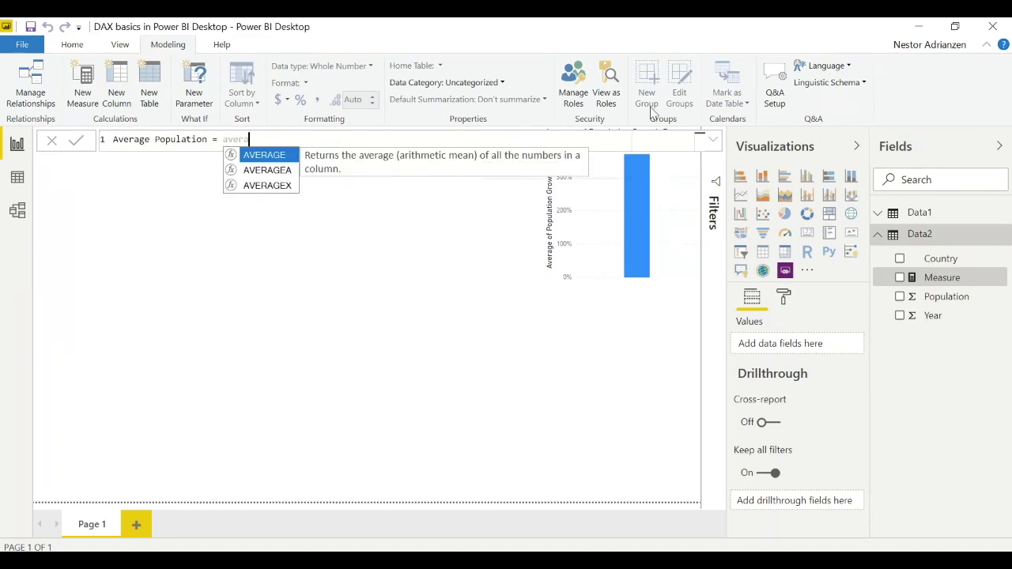
key(Tab)
text(data2)
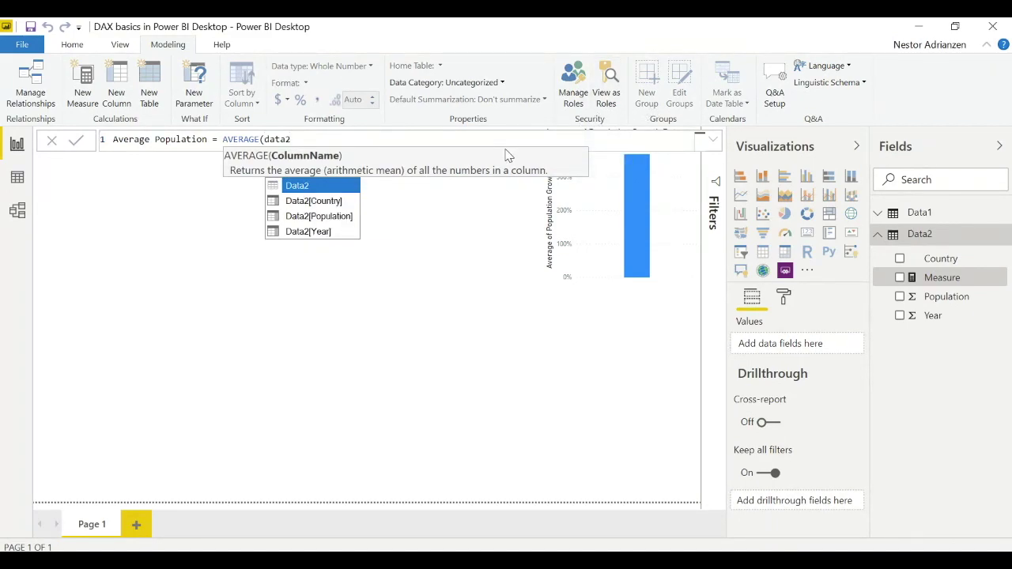
click(327, 218)
click(325, 219)
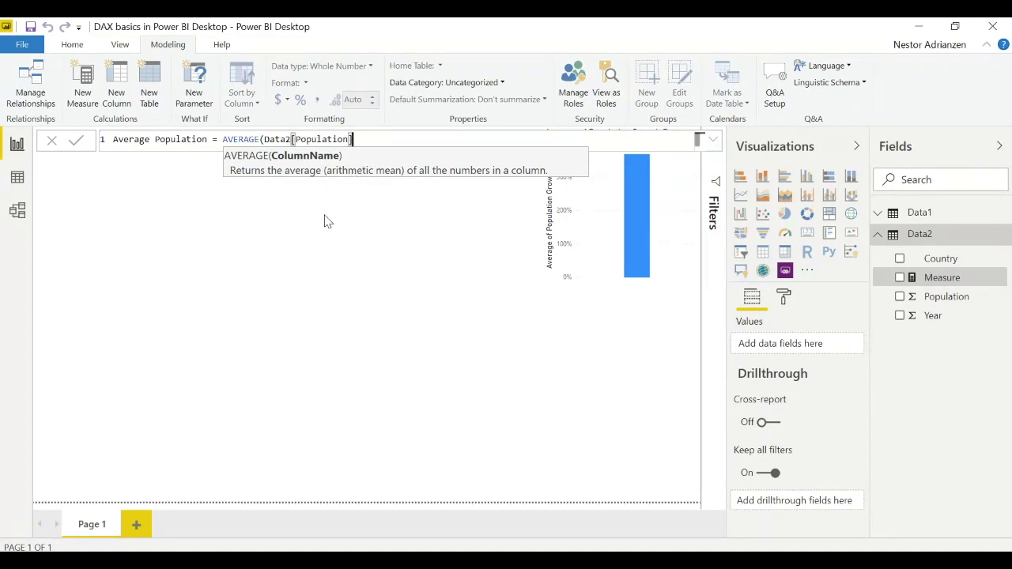
text())
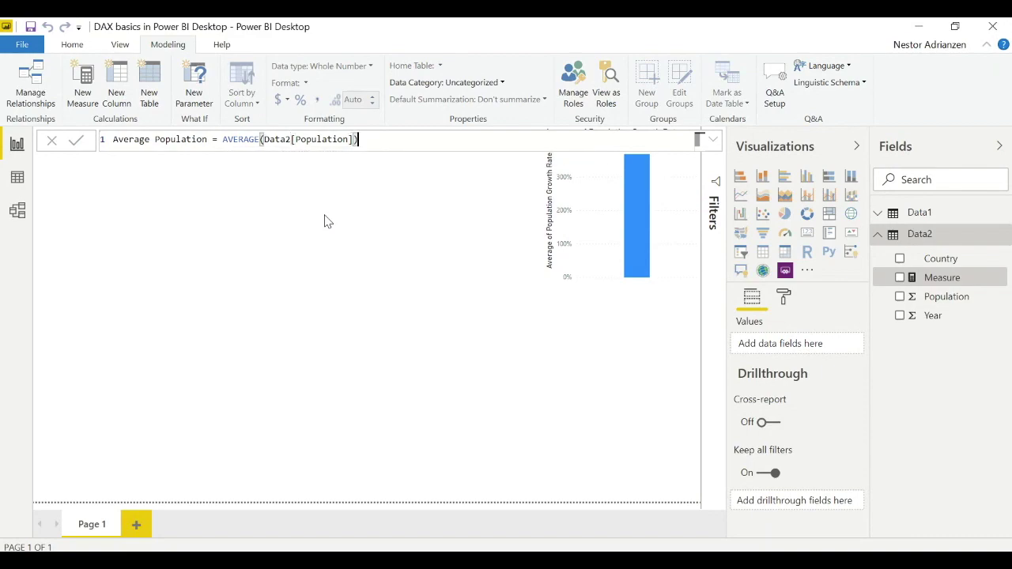
click(76, 142)
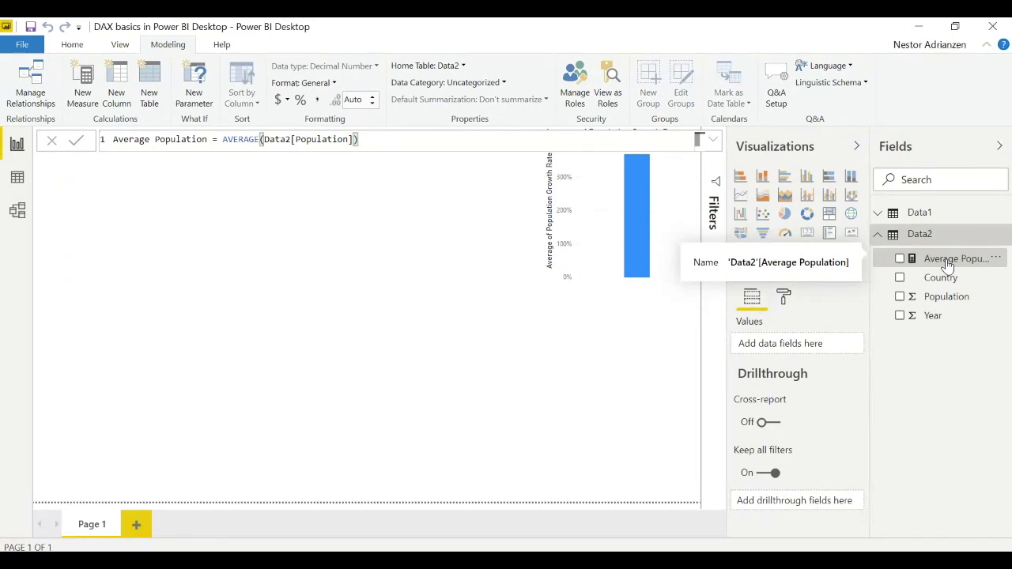
Step: Chart Average Population at the page's left edge and begin another Data2 measure
drag(947, 266, 181, 249)
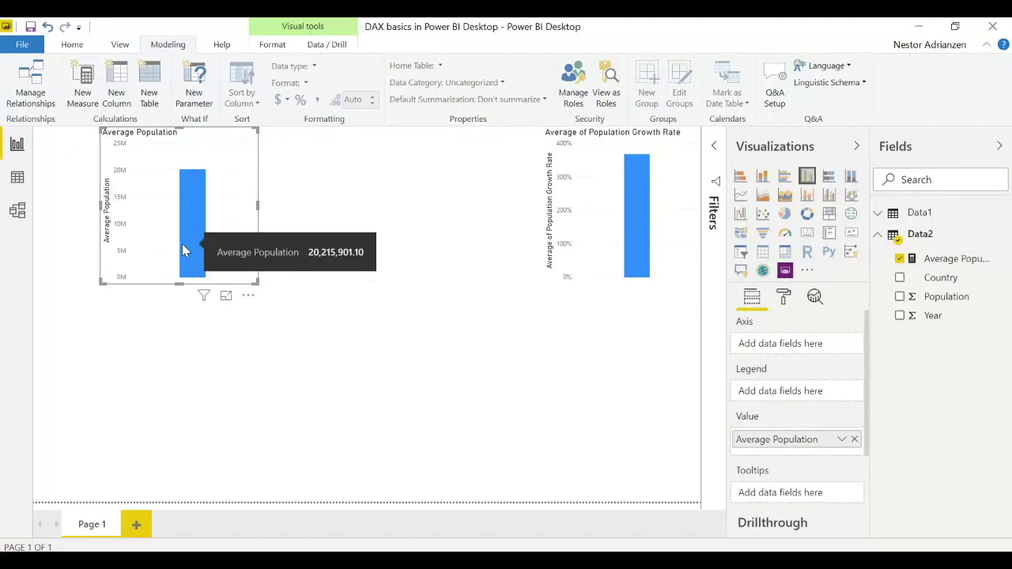
drag(182, 246, 115, 245)
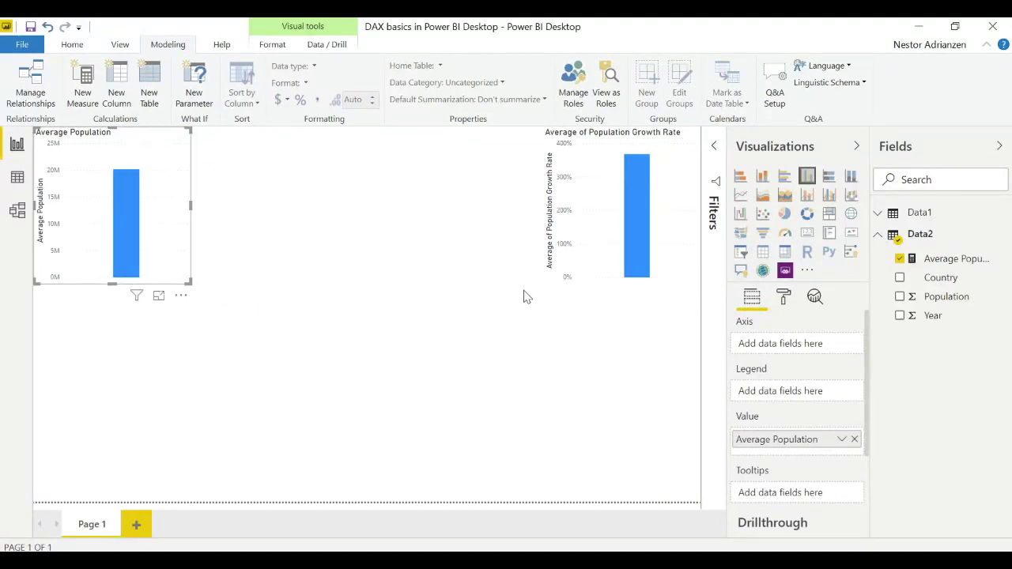
right_click(920, 237)
click(923, 262)
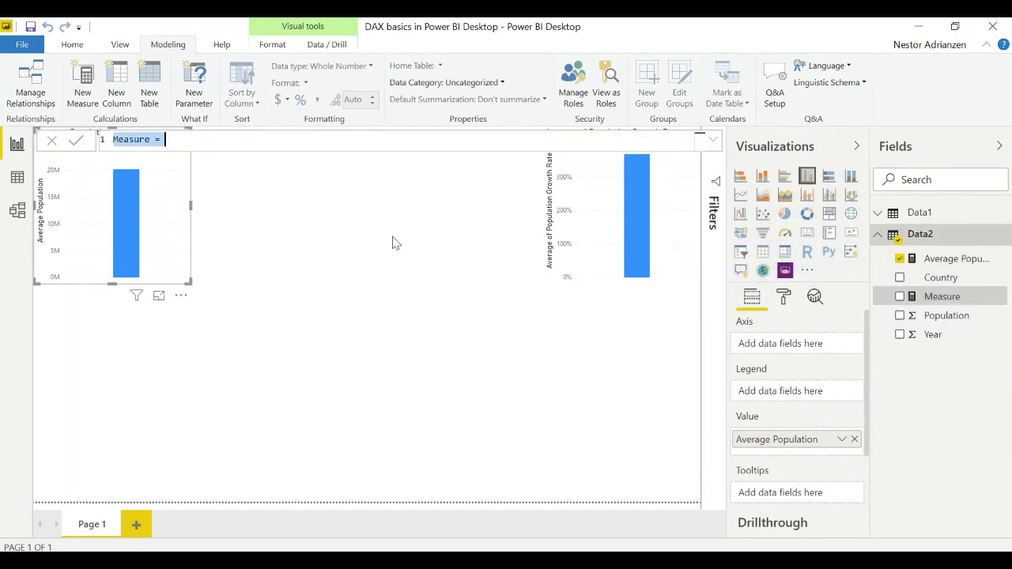
Step: Define AVG POPULATION GREATER THAN YEAR 2000 = CALCULATE([Average Population],Data2[Year]>2000)
text(AVG POPULATION GREATER THAN YEAR 2000)
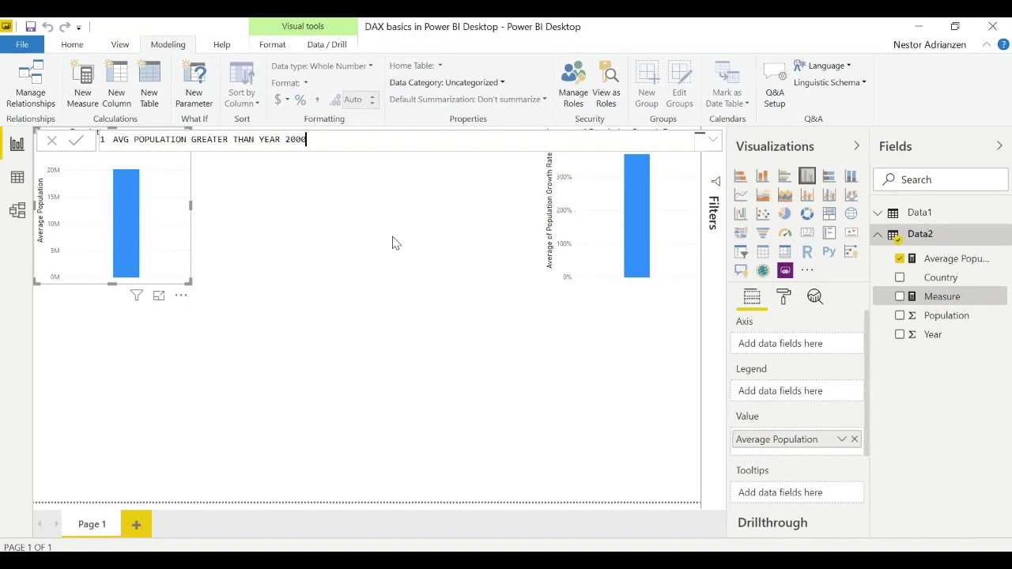
text( = CALCULATE()
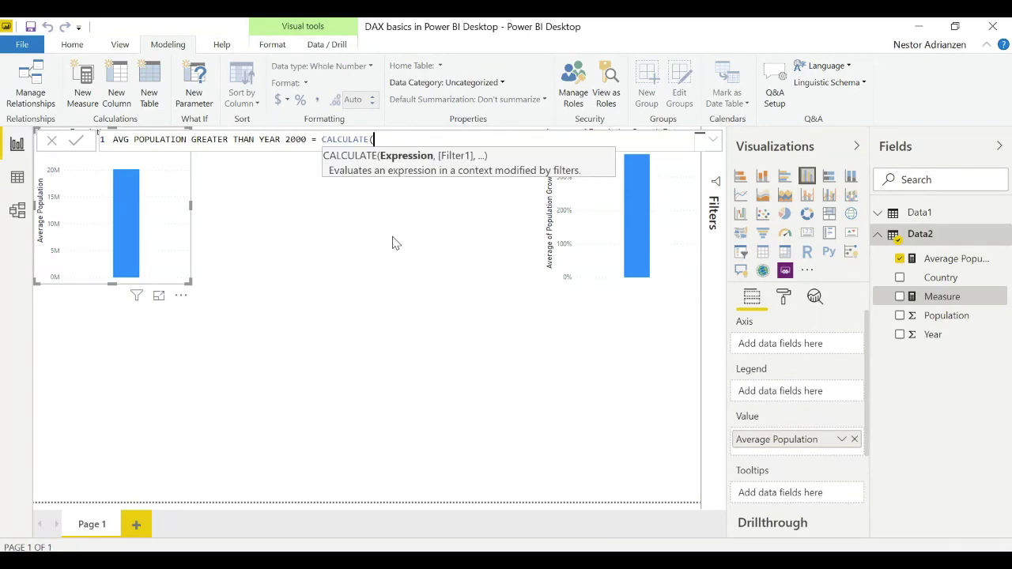
text(AVERA)
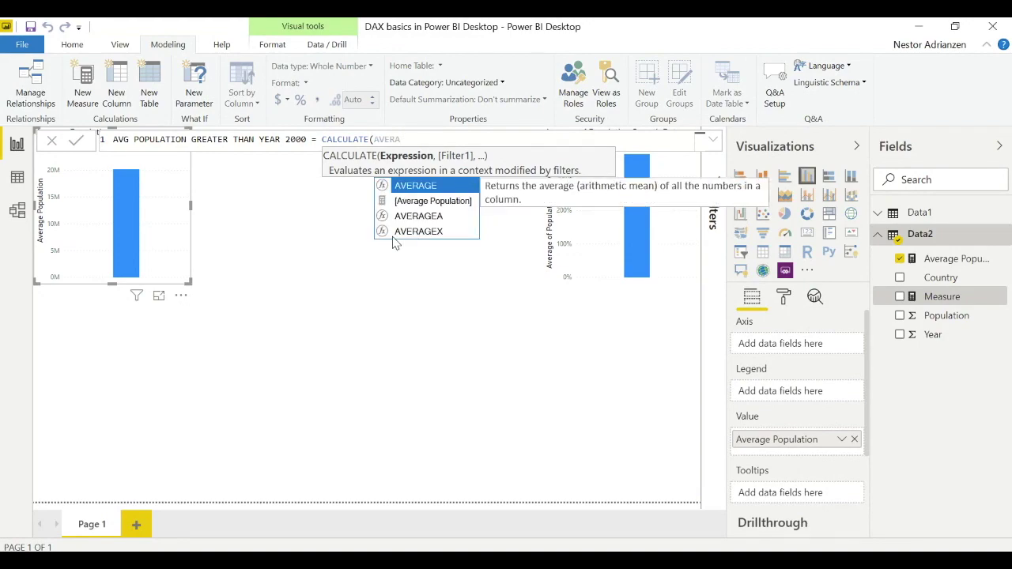
click(433, 202)
text(,Data2[Year]>)
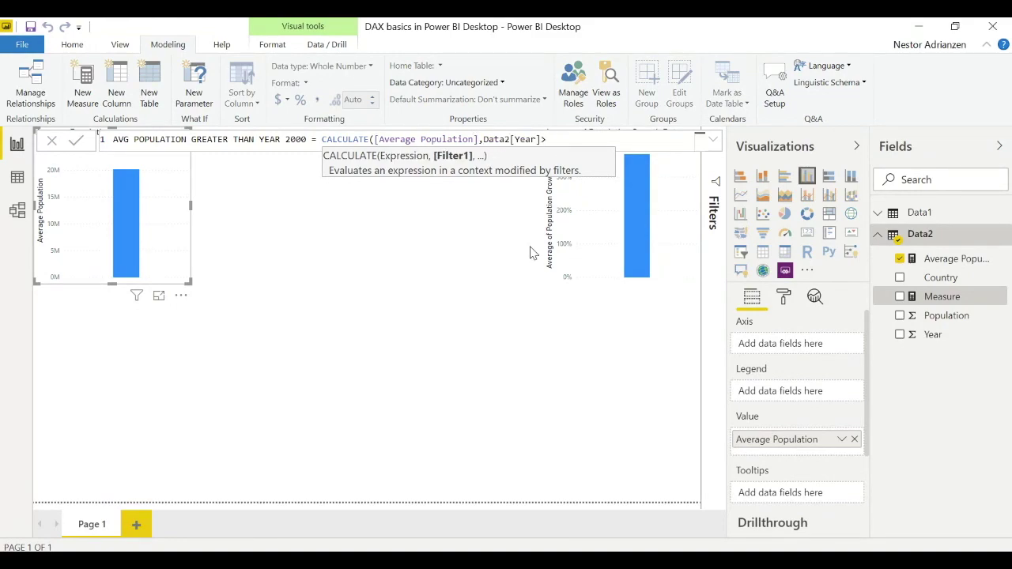
text(2000))
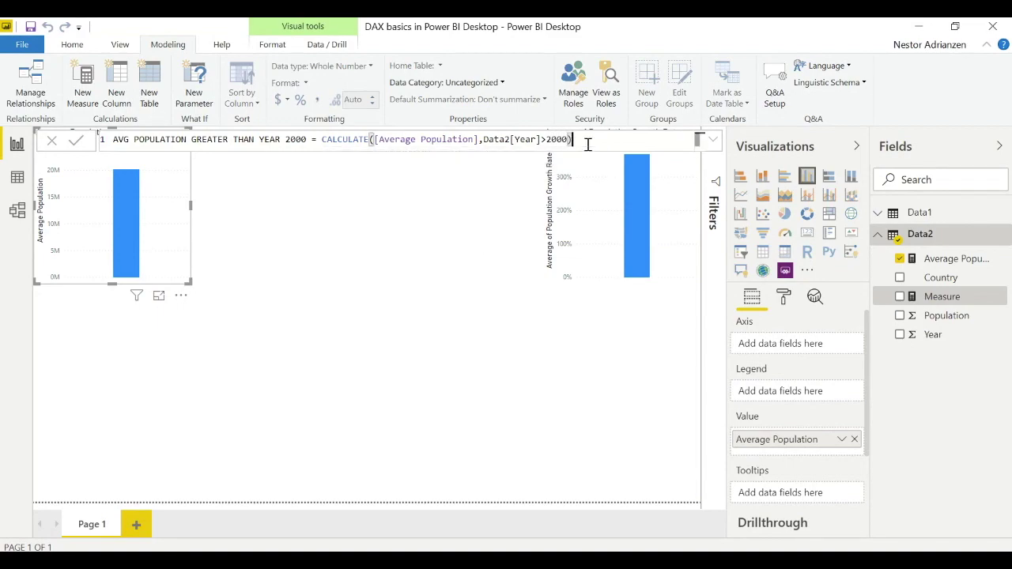
click(77, 147)
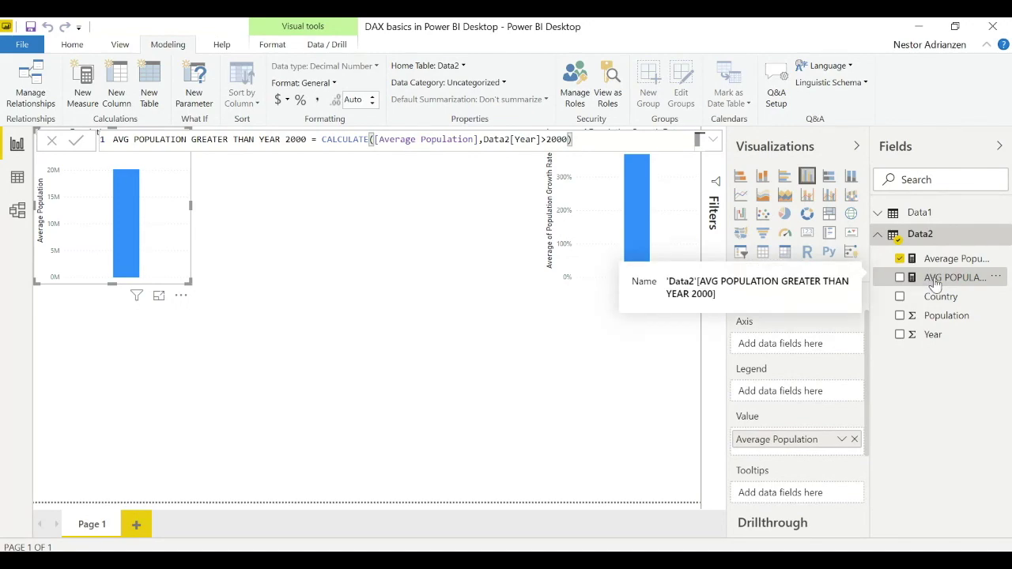
Step: Chart the new measure, about 28.8M, beside the Average Population chart
drag(935, 285, 367, 269)
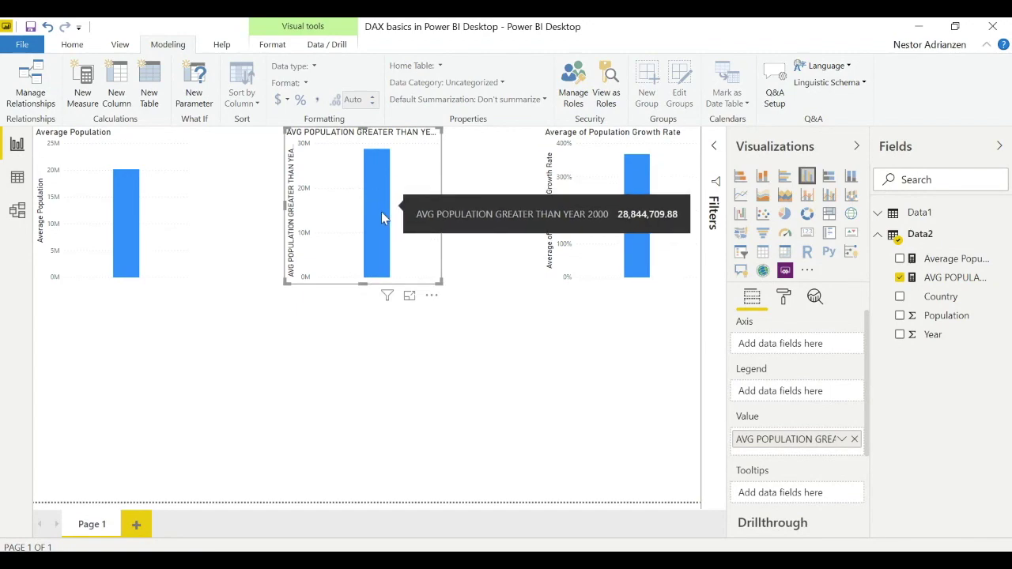
drag(384, 215, 333, 214)
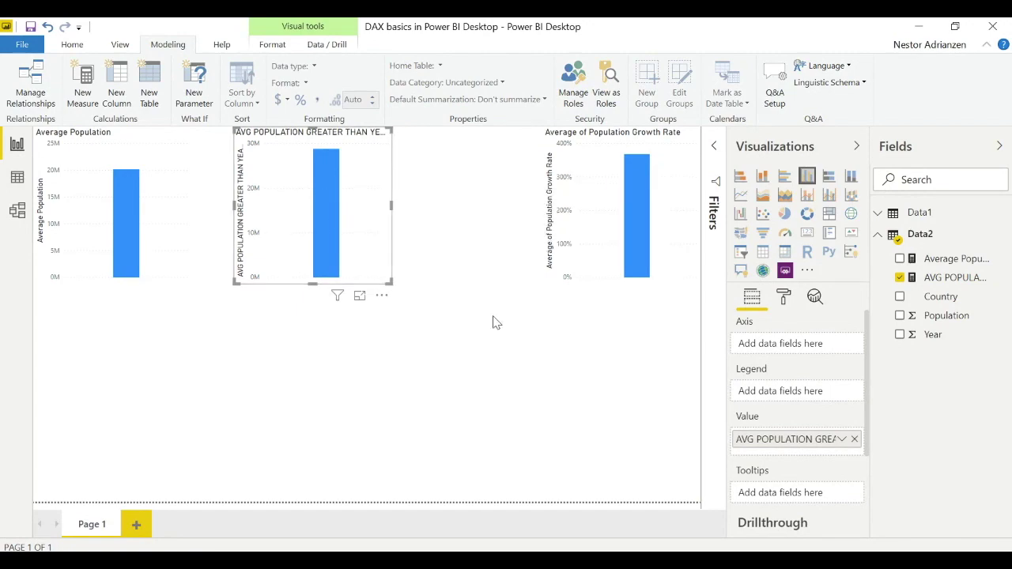
right_click(918, 237)
Step: Create Max Population = MAX(Data2[Population]) and chart it in the page's lower right
click(922, 255)
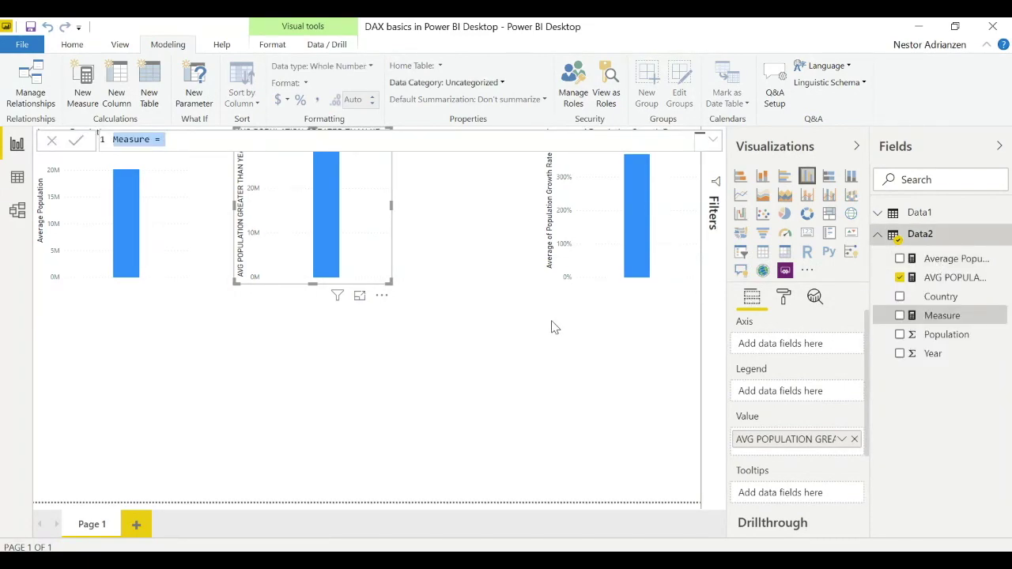
text(Max Population = )
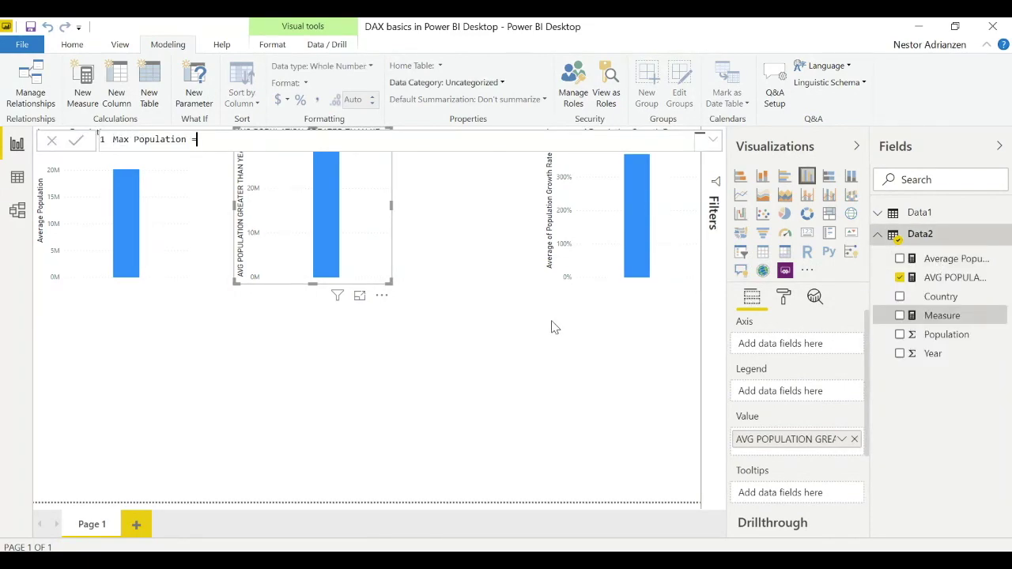
text(max()
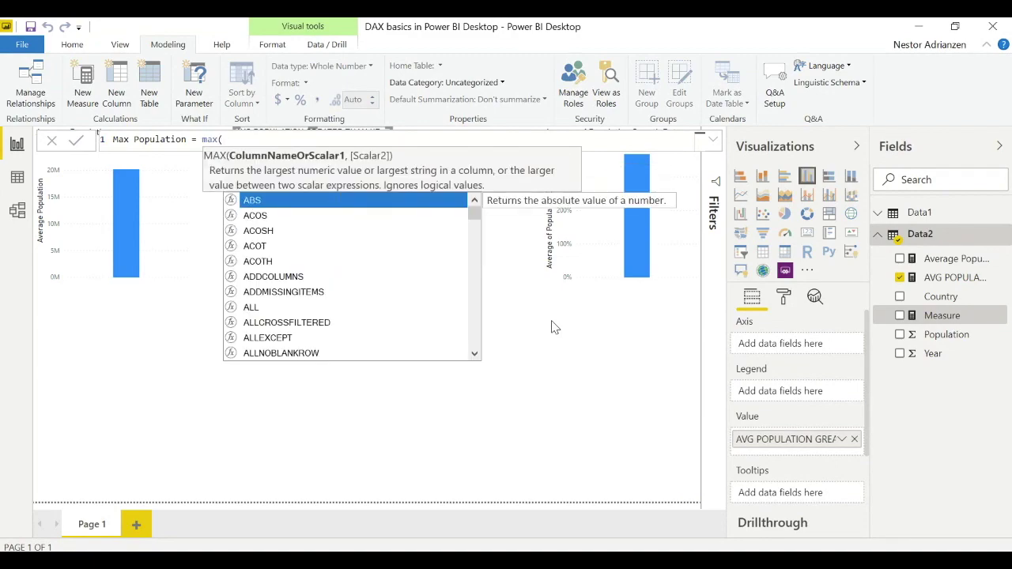
text(da)
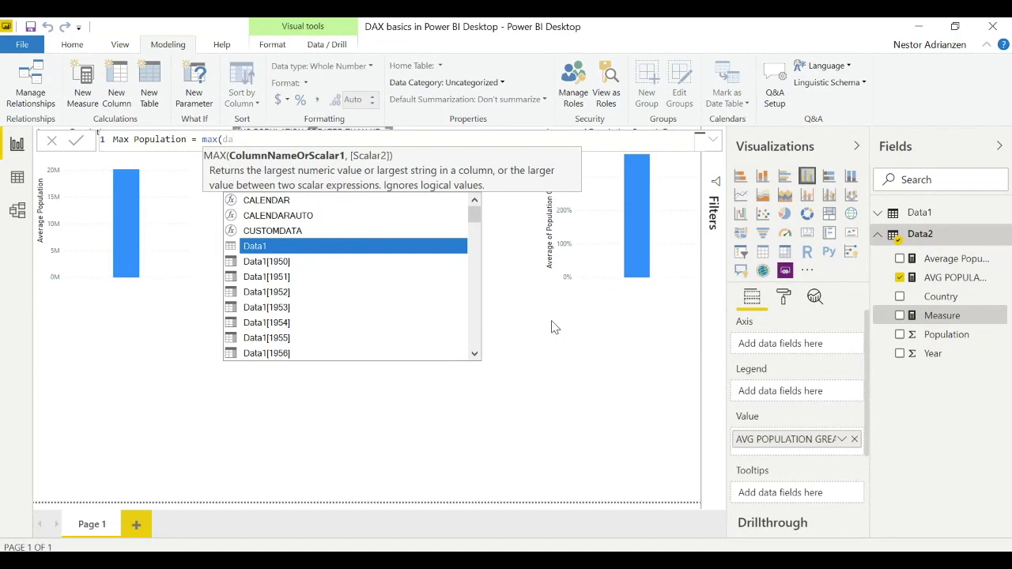
text(ta2)
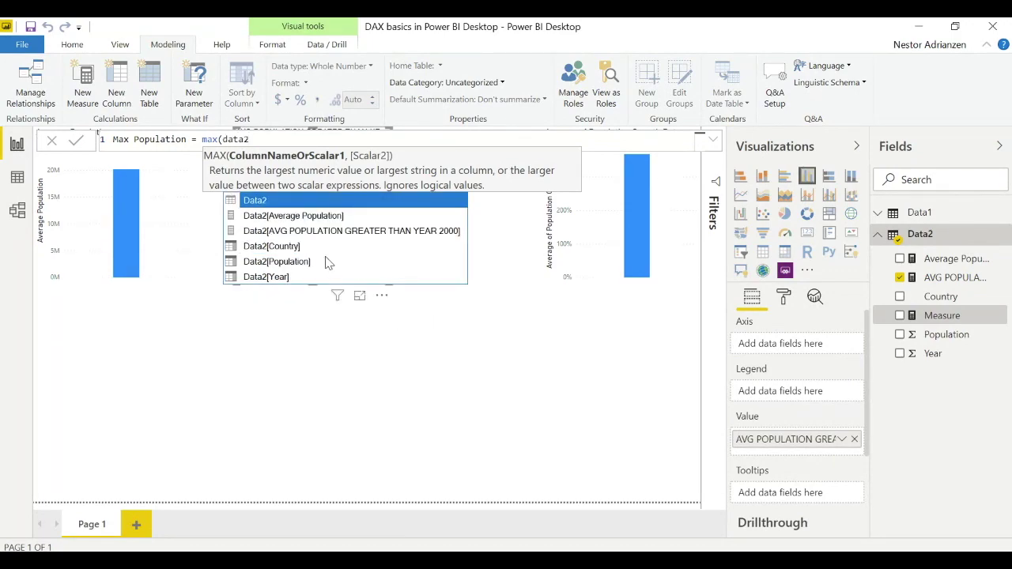
click(297, 262)
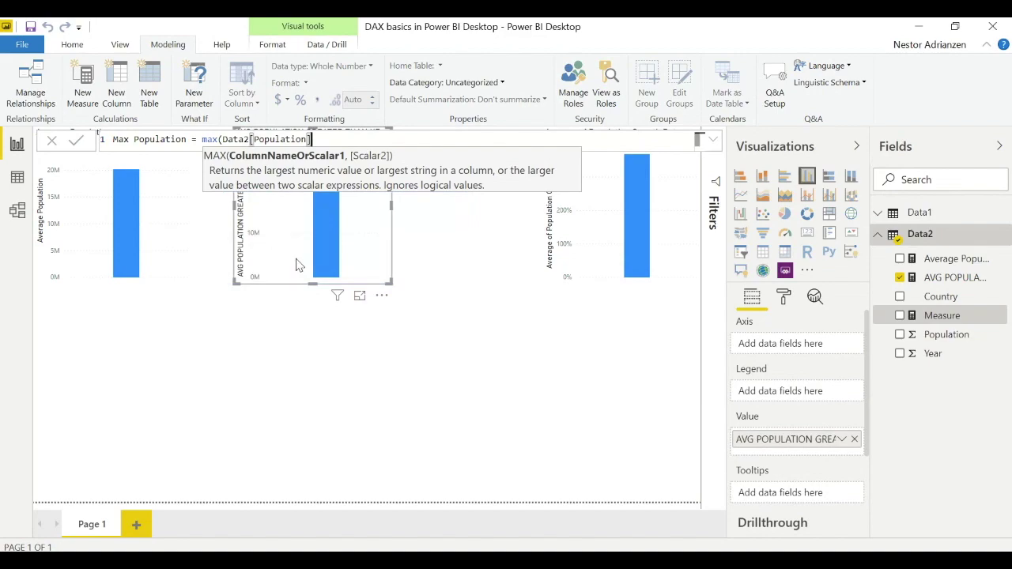
text())
key(Return)
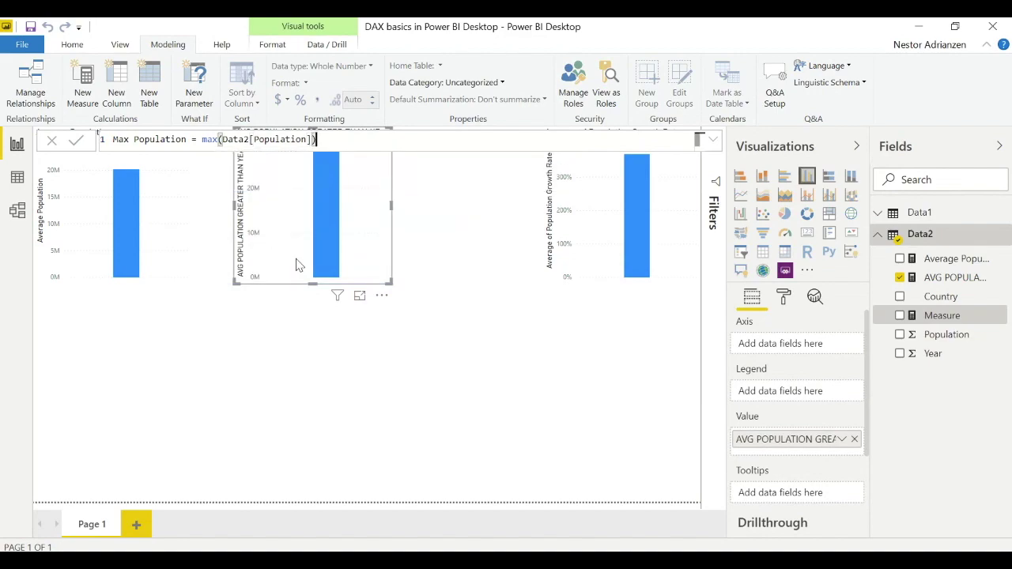
click(76, 141)
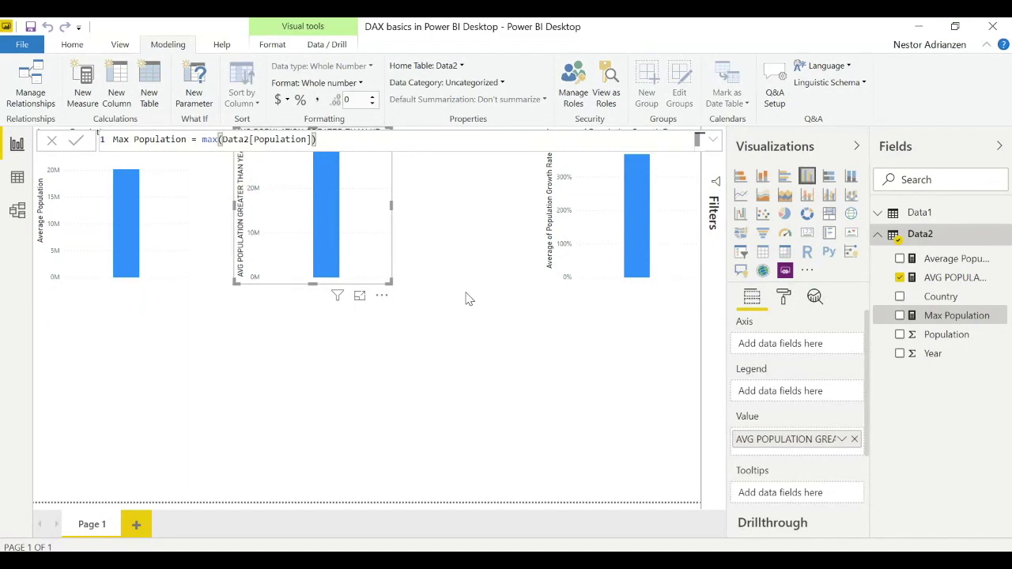
drag(955, 316, 637, 377)
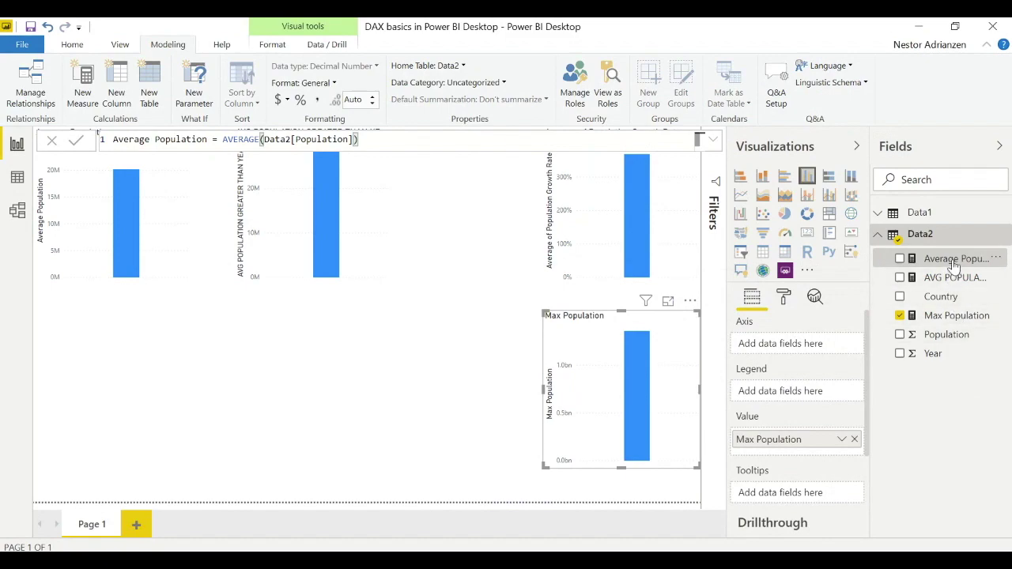
Step: Bring up CALCULATE([Average Population],Data2[Year]>2000) in the formula bar for editing
right_click(955, 266)
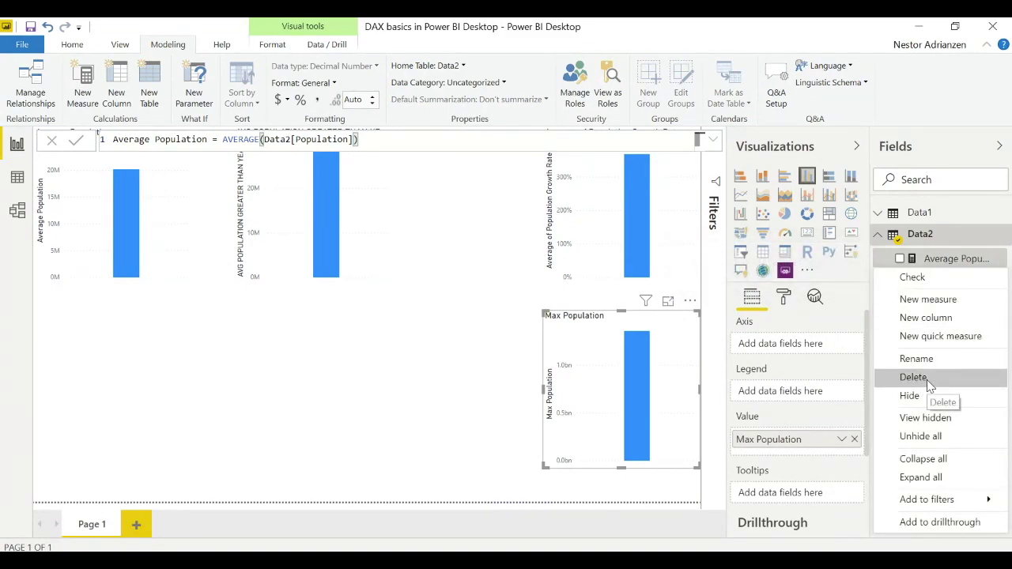
click(583, 334)
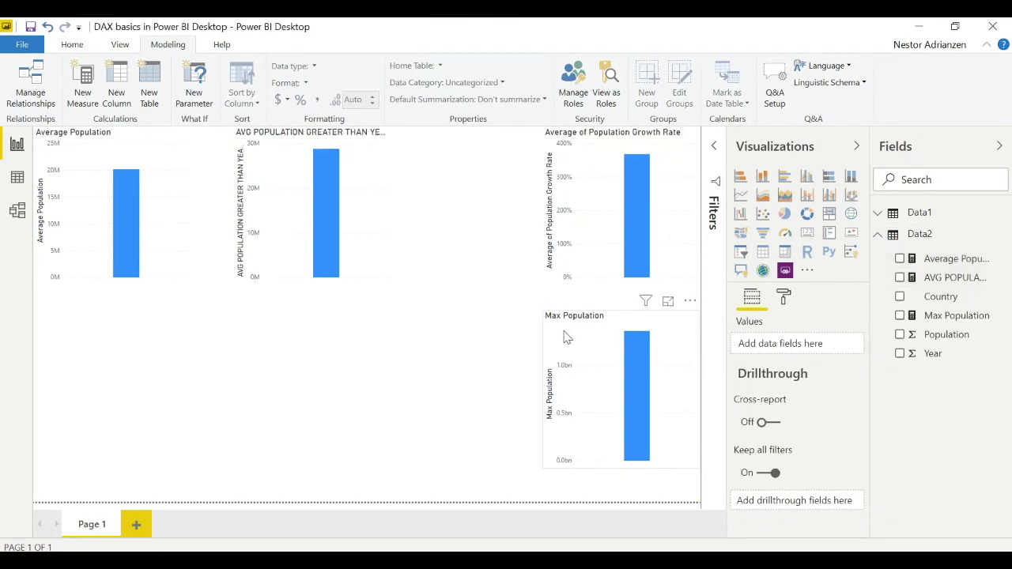
click(941, 283)
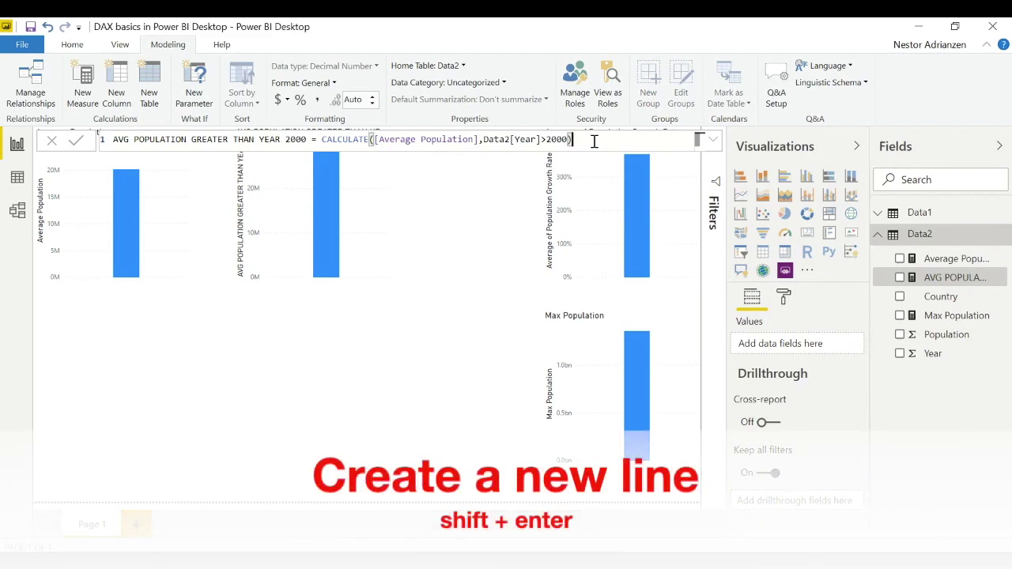
Step: Add a line-2 block comment 'This is the average population greater than year 2,000' and commit
key(shift+Return)
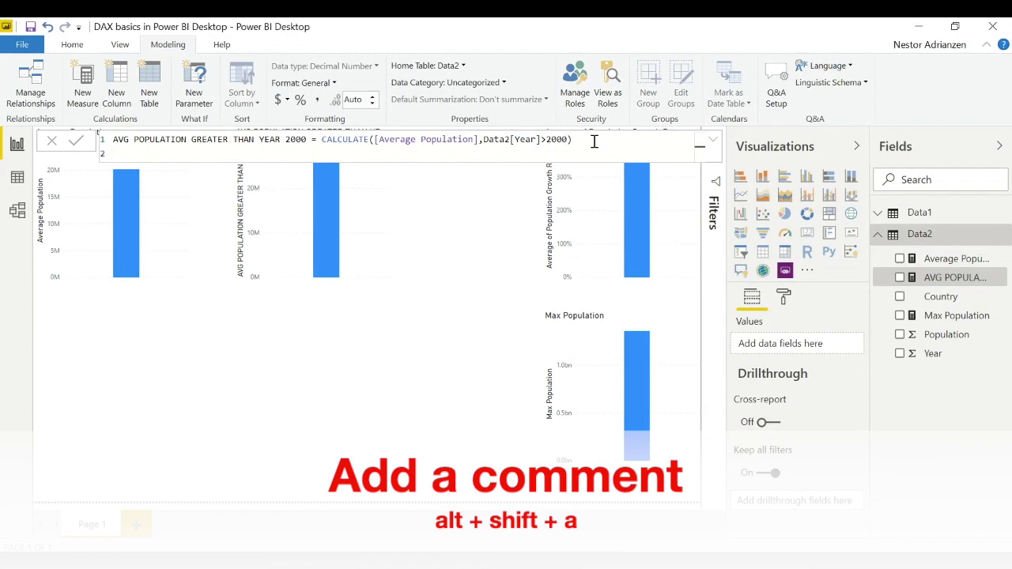
key(alt+shift+a)
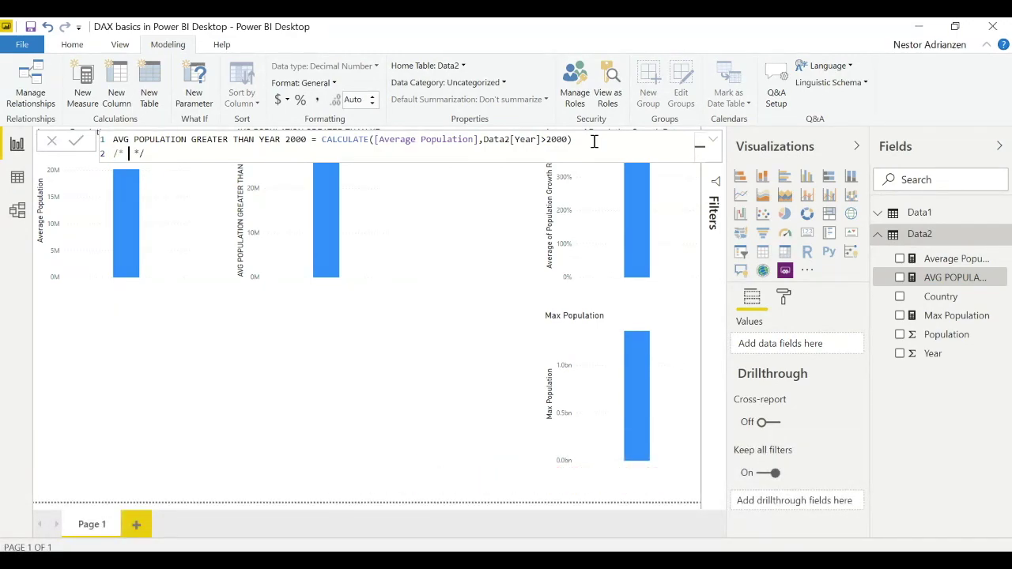
text(This is the average population greater than year 2,000)
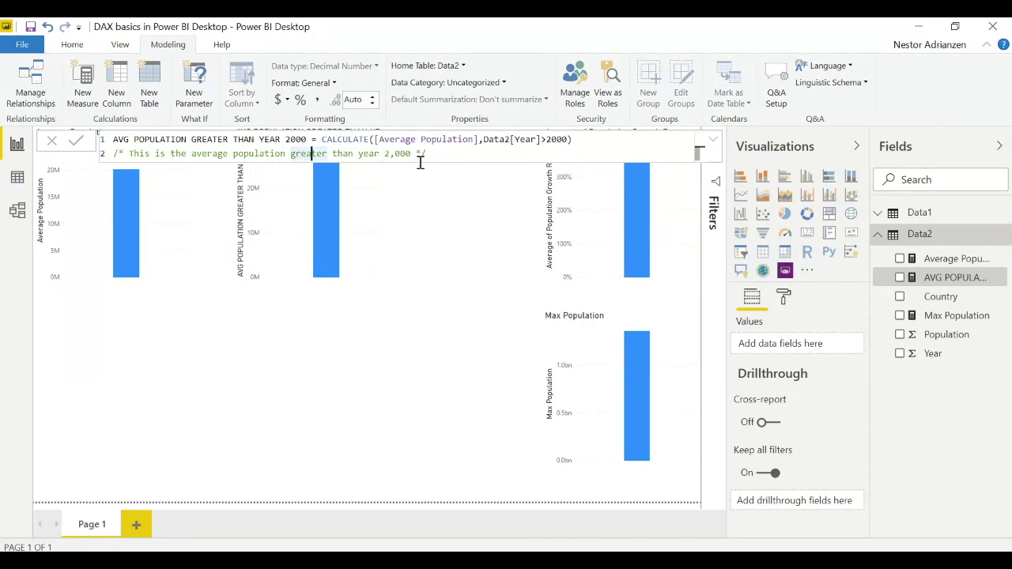
click(446, 151)
click(77, 142)
Step: Delete the Max Population, Average Population, AVG POPULATION and Population Growth Rate charts, leaving Page 1 empty
drag(615, 315, 126, 316)
click(125, 176)
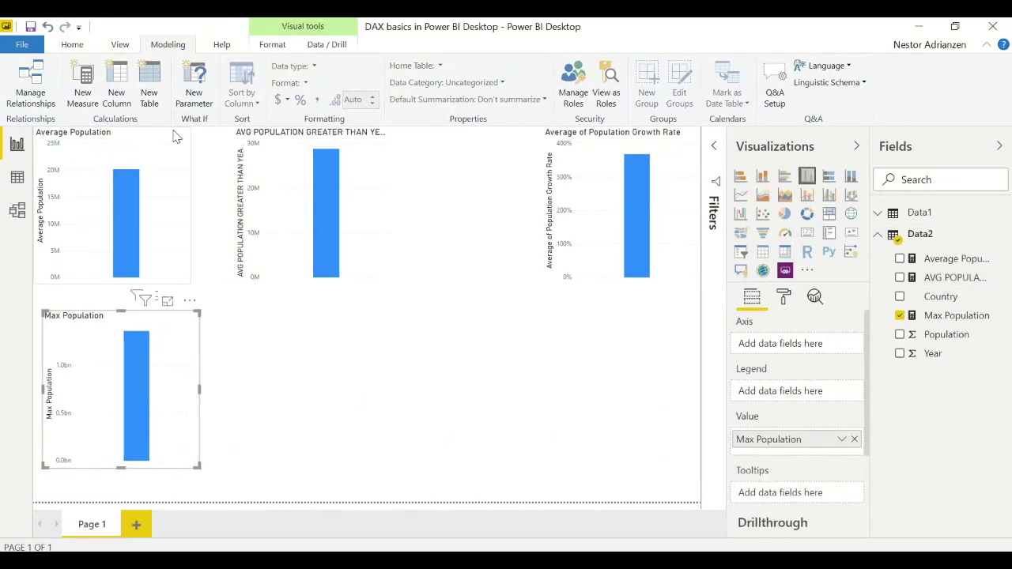
key(Delete)
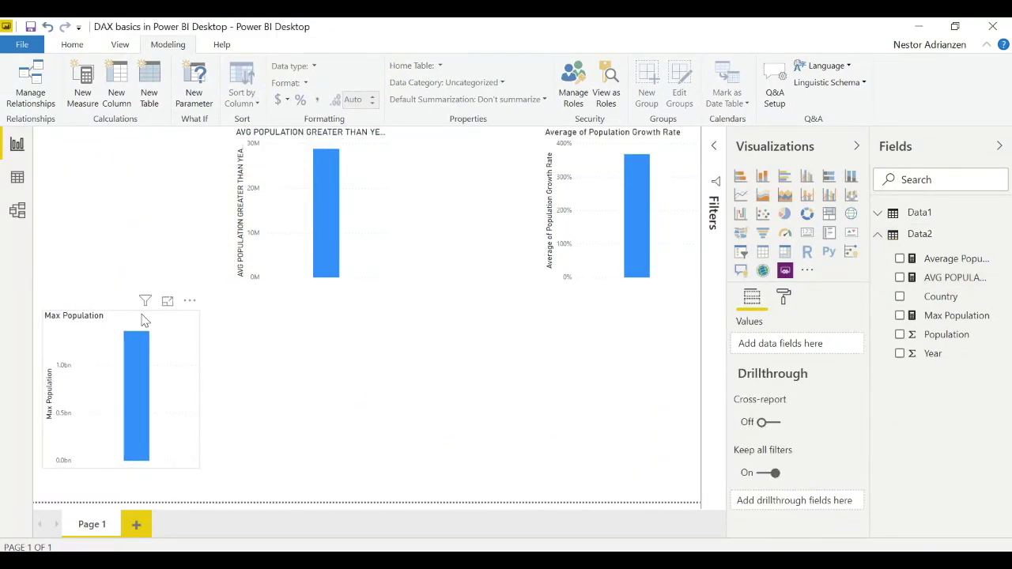
click(242, 171)
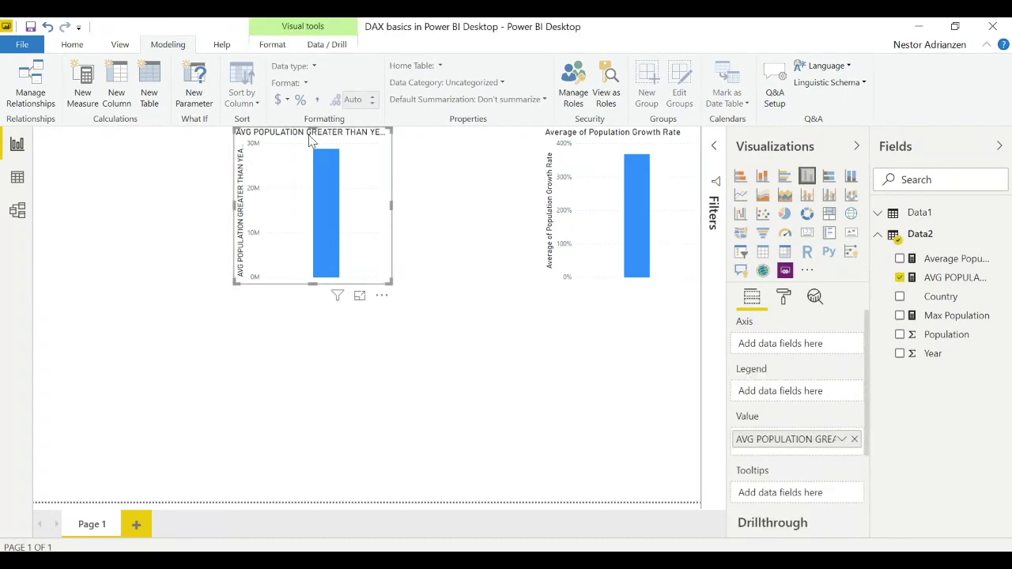
key(Delete)
click(616, 141)
key(Delete)
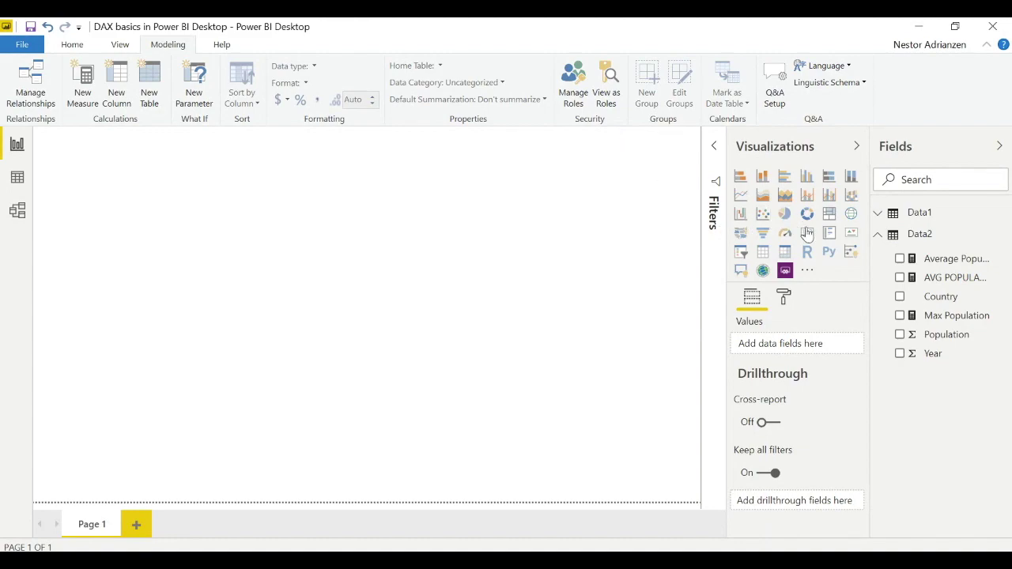
click(879, 244)
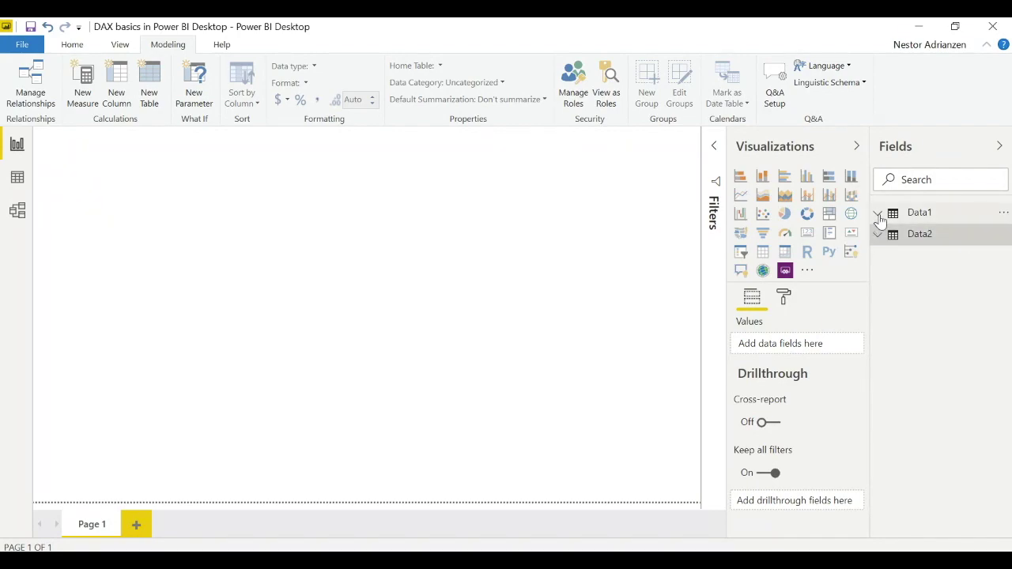
Step: Create a column chart of Average of Population Growth Rate by Country filling the left half
click(877, 215)
scroll(938, 330, down, 10)
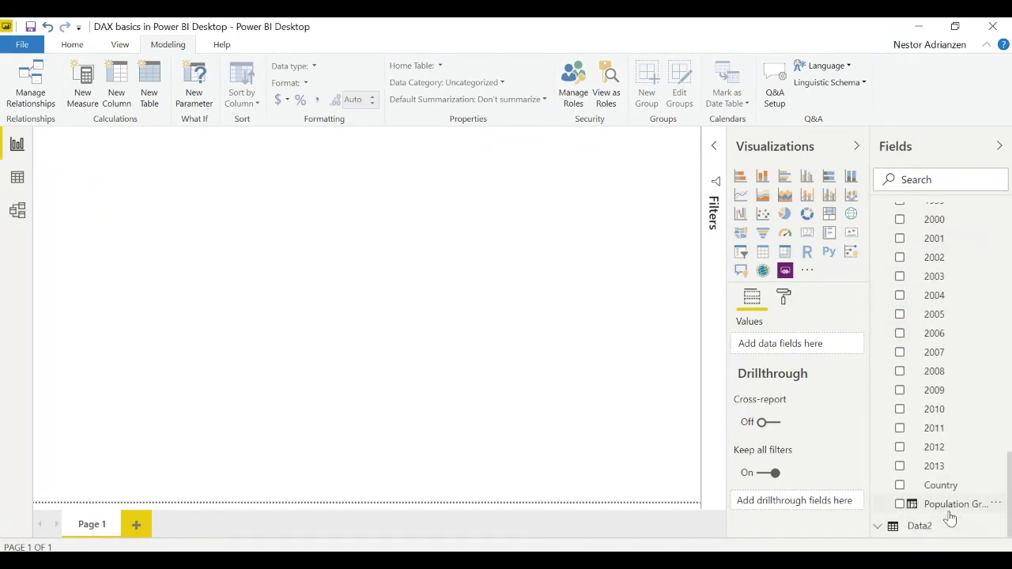
drag(950, 513, 314, 237)
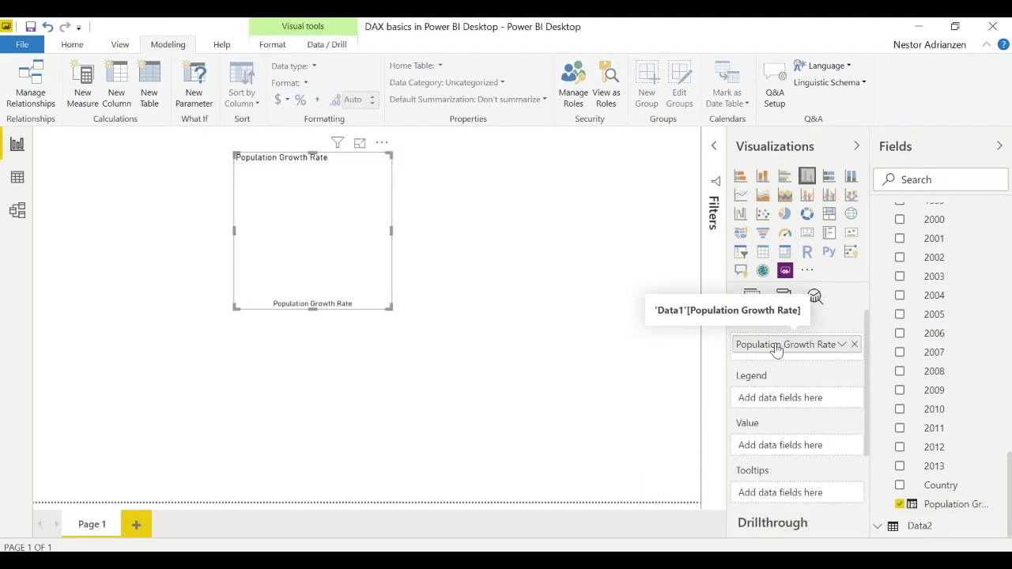
drag(797, 353, 797, 452)
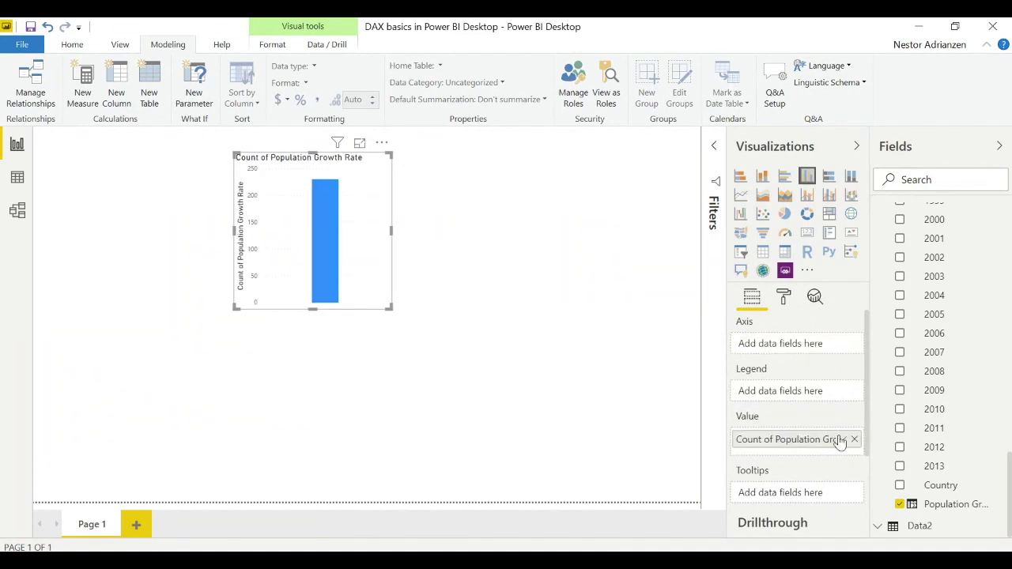
click(842, 441)
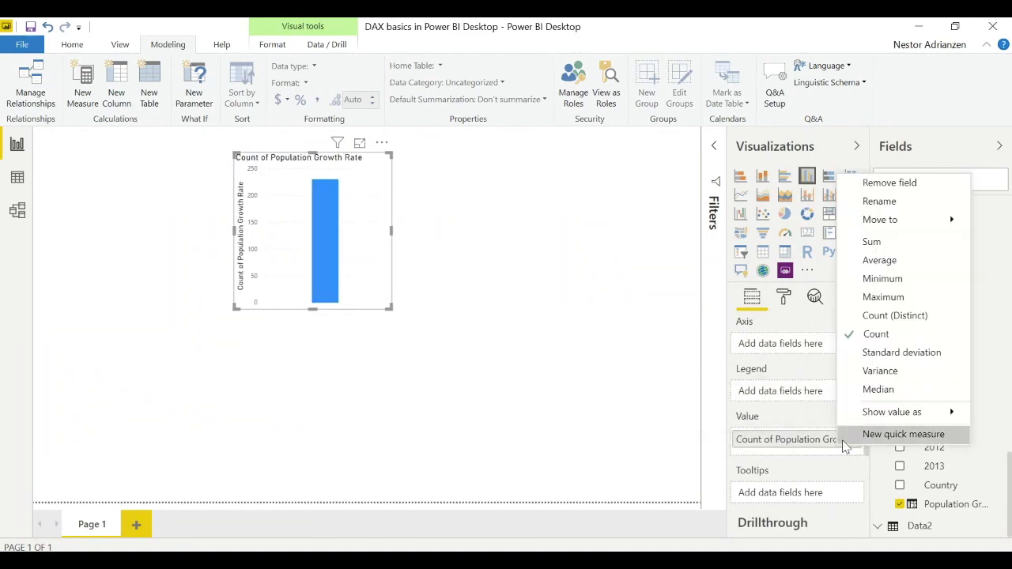
click(881, 262)
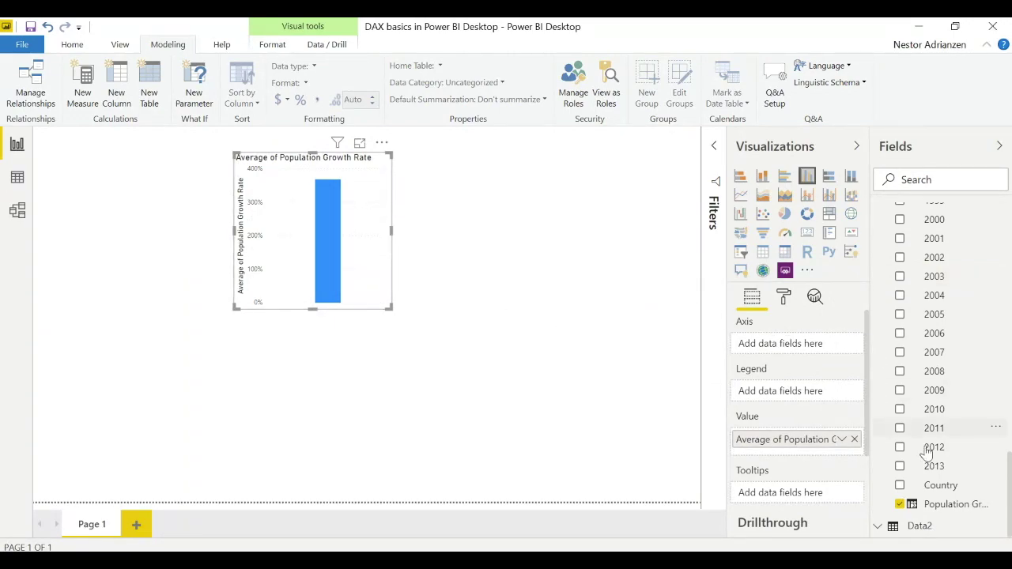
drag(941, 492, 805, 348)
drag(390, 308, 392, 499)
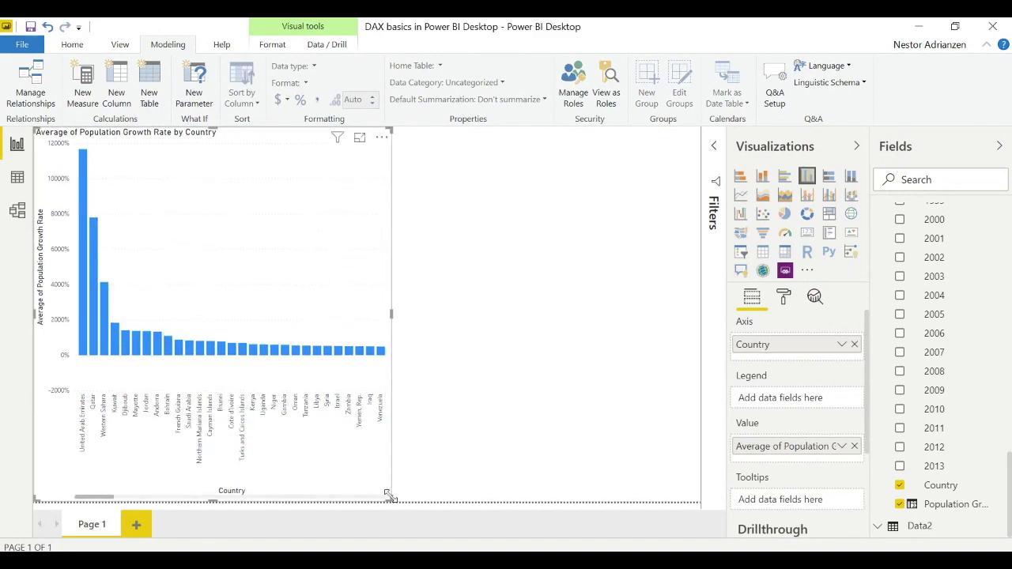
Step: Start a new Average Population chart on the right side of the page from Data2
scroll(972, 261, up, 10)
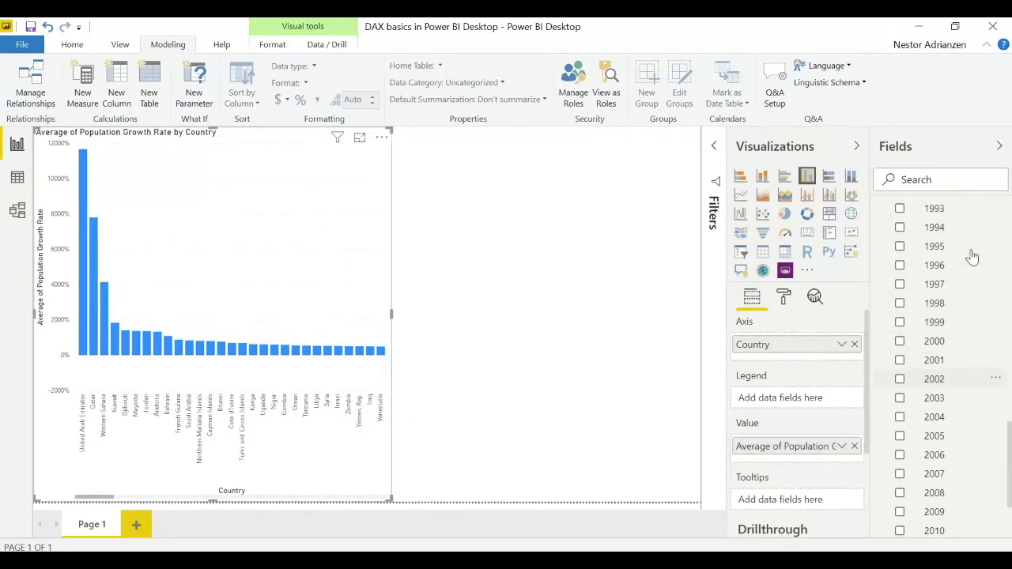
scroll(972, 273, up, 3)
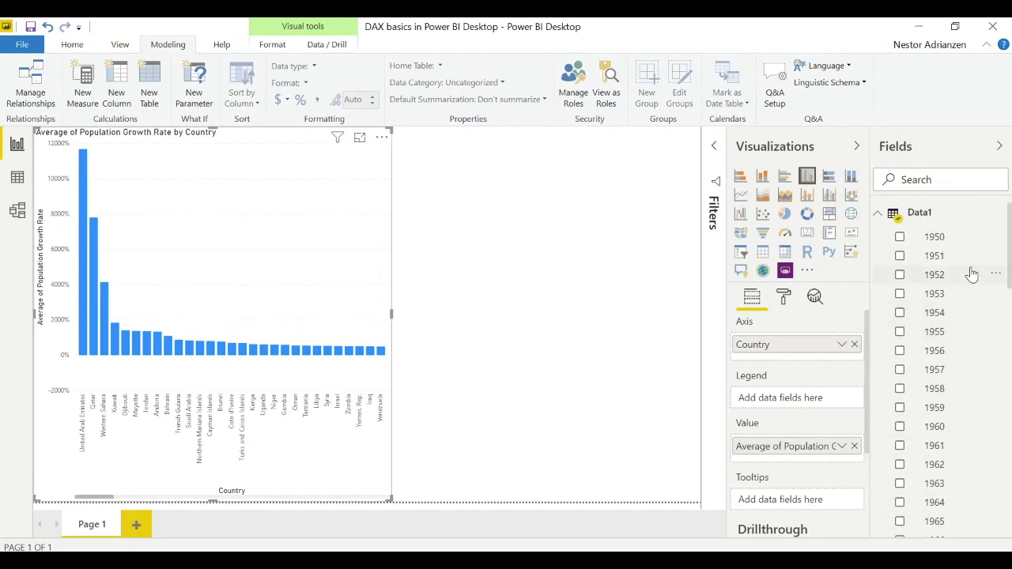
click(878, 213)
click(880, 237)
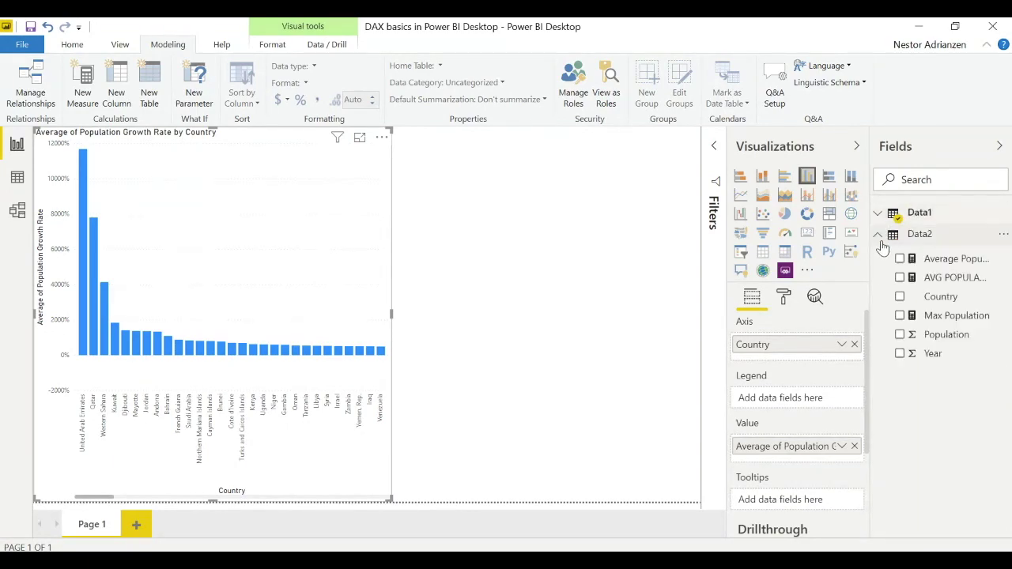
drag(949, 258, 551, 222)
mouse_move(572, 345)
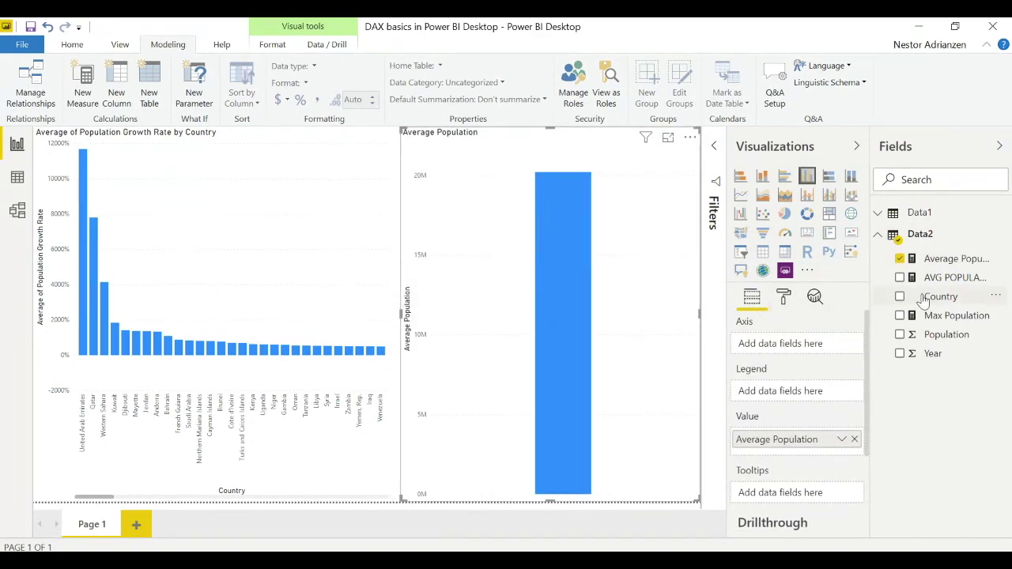
Step: Put Country on the axis and add AVG POPULATION GREATER THAN YEAR 2000 and Max Population as values
drag(941, 297, 820, 341)
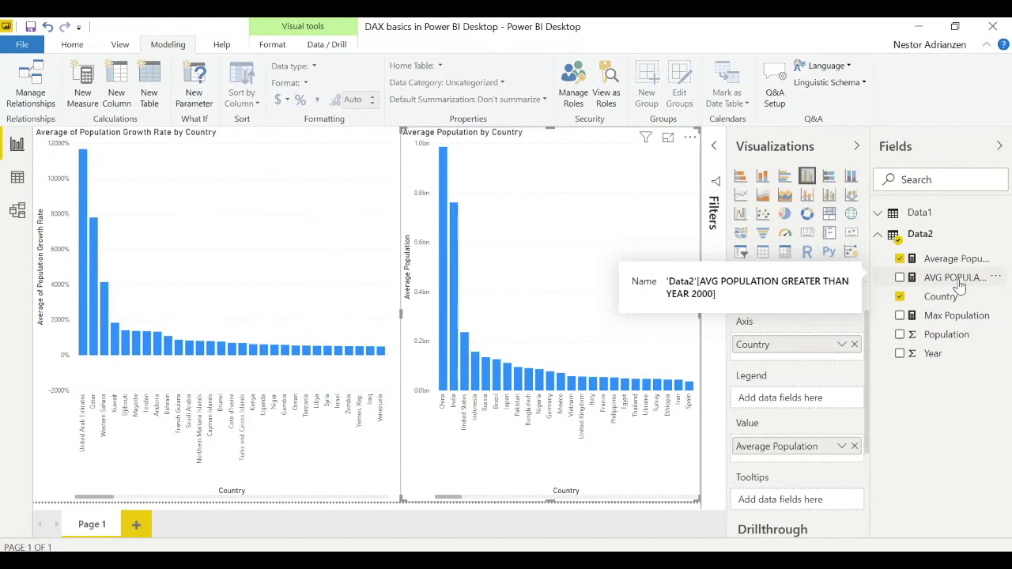
drag(959, 286, 610, 291)
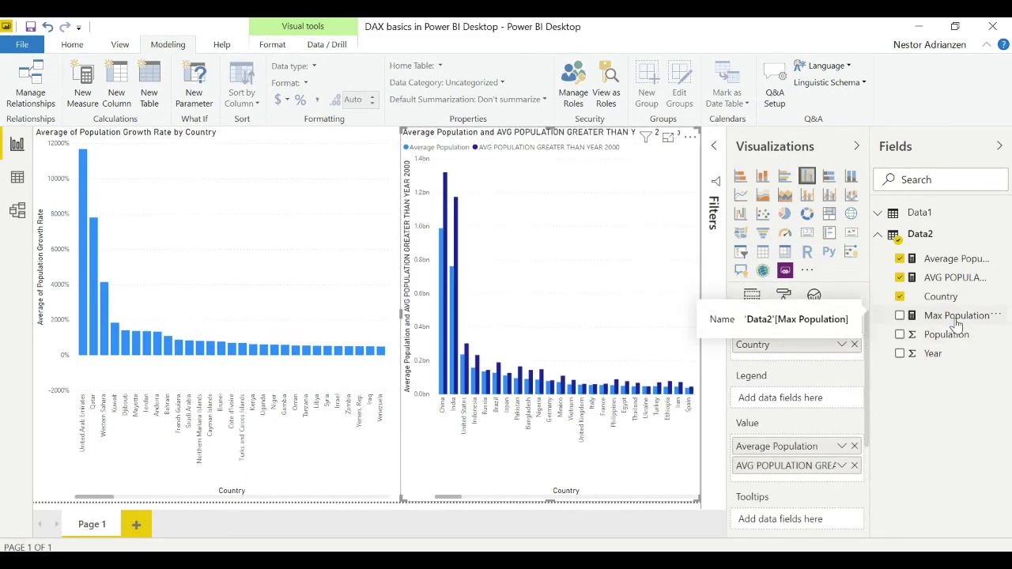
drag(955, 318, 621, 313)
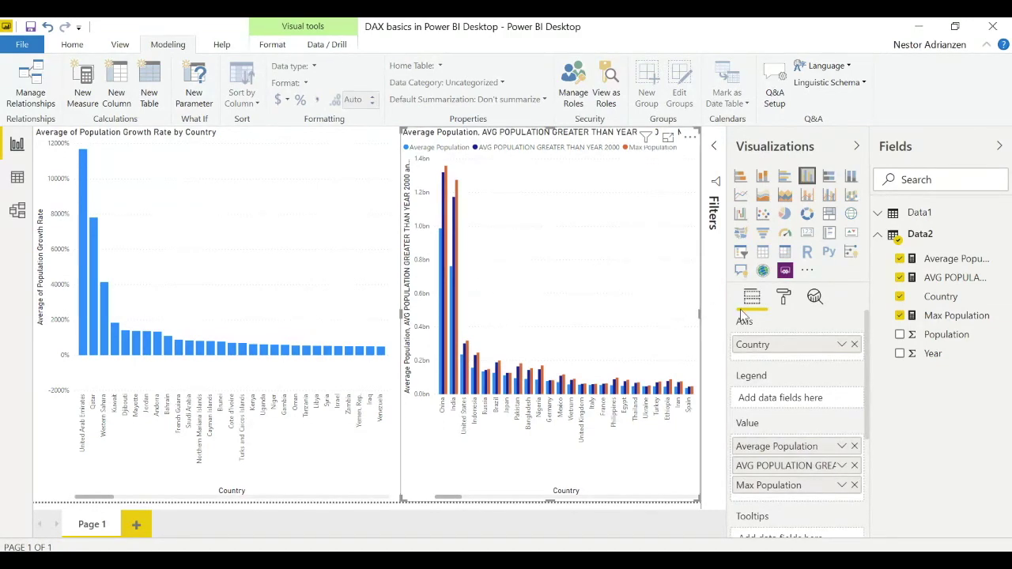
Step: Turn off the X axis title in the column chart's formatting options
click(788, 298)
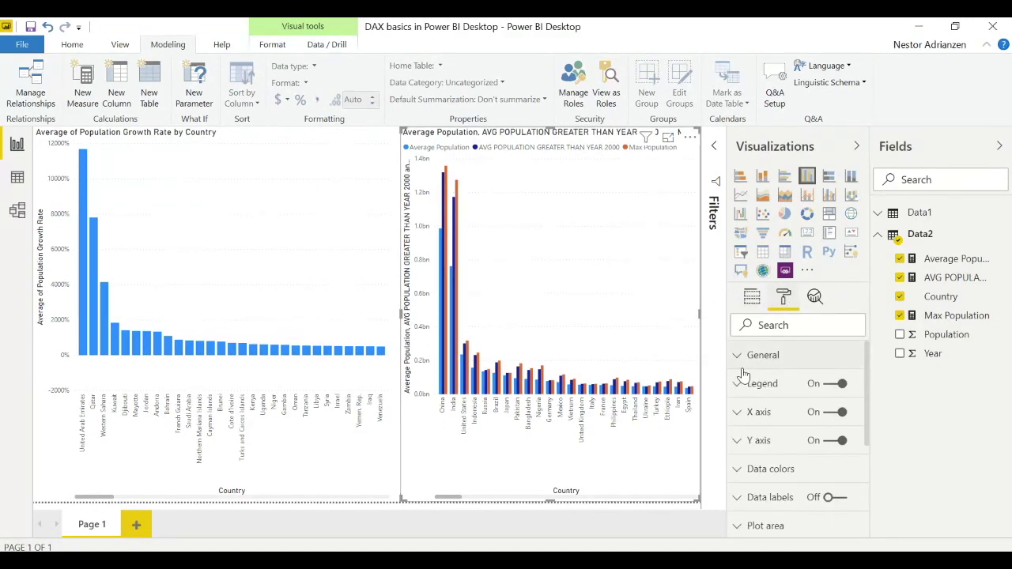
click(745, 417)
scroll(759, 443, down, 8)
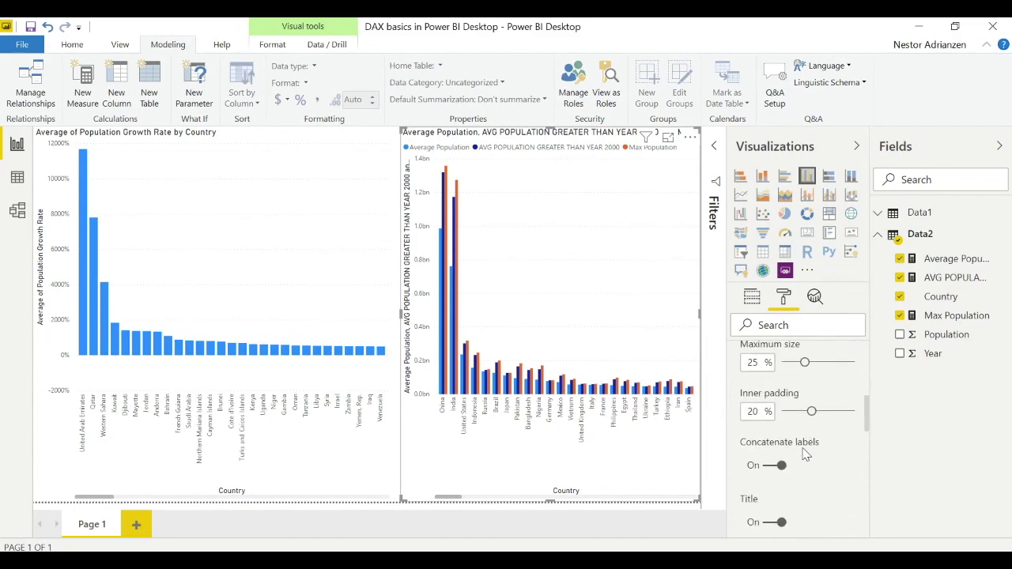
click(779, 460)
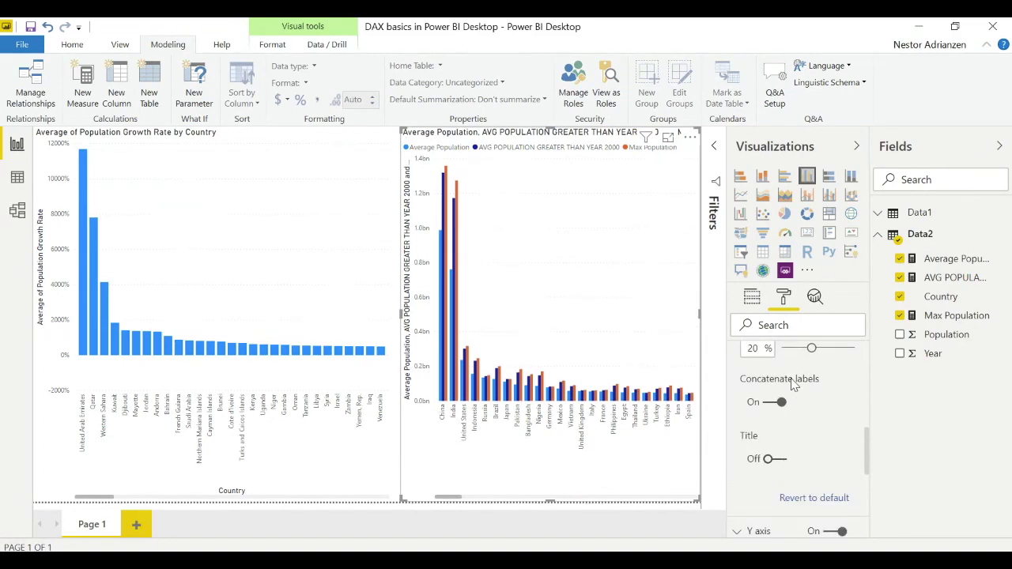
scroll(795, 384, up, 3)
scroll(795, 385, up, 5)
click(758, 409)
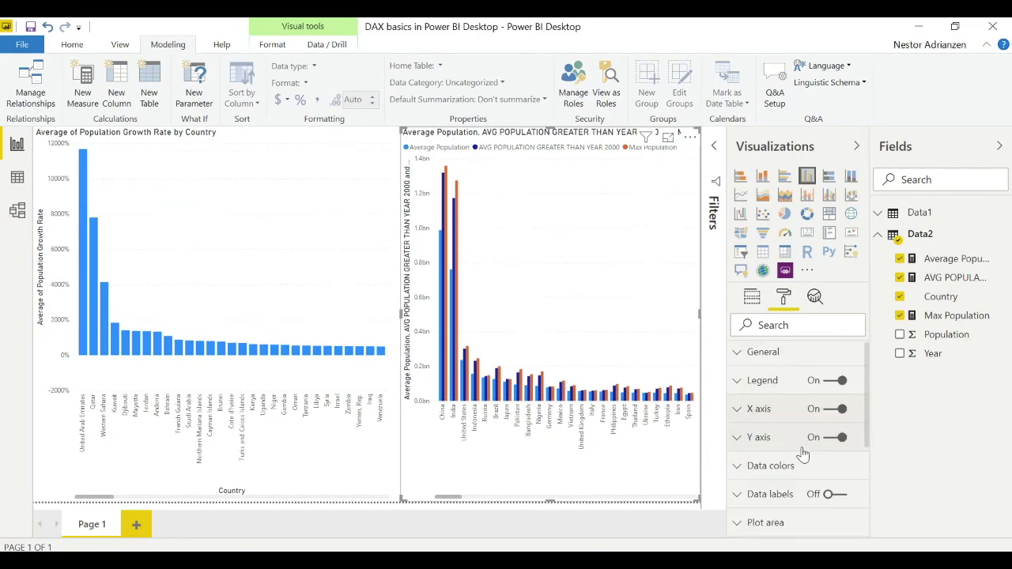
Step: Turn off the Y axis title and the chart title, then show the chart's filters
click(771, 448)
scroll(771, 448, down, 6)
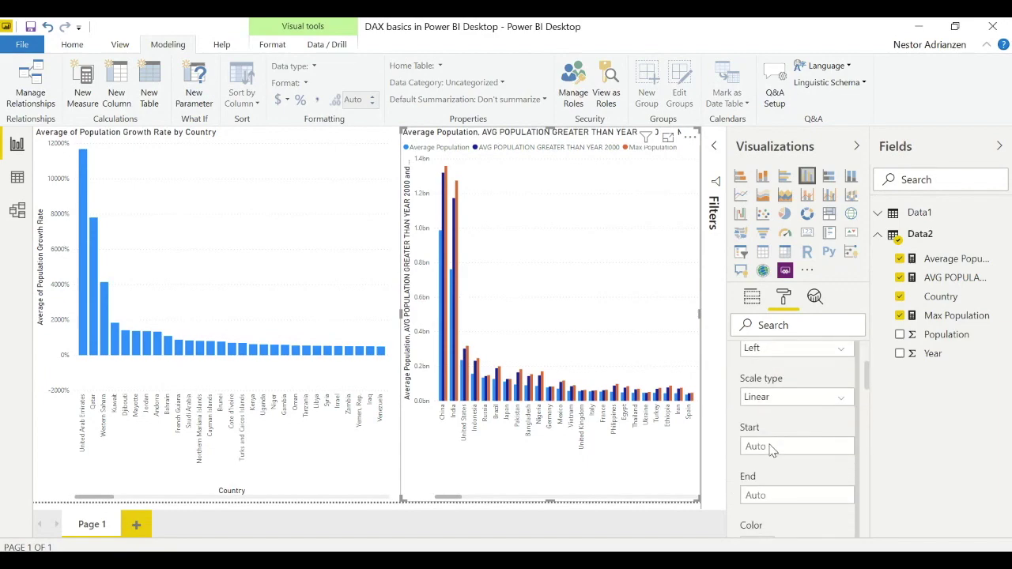
scroll(771, 448, down, 3)
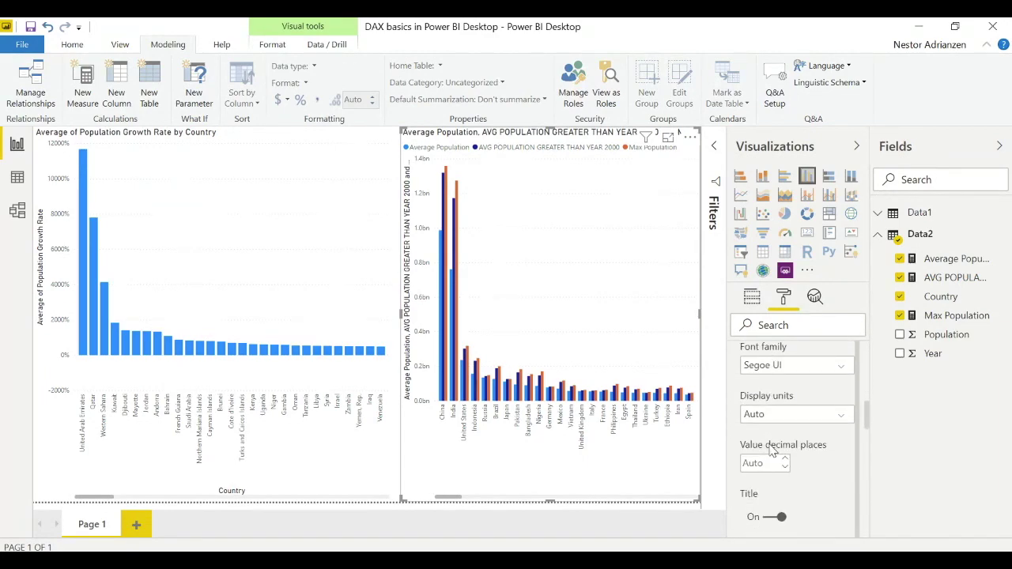
click(780, 483)
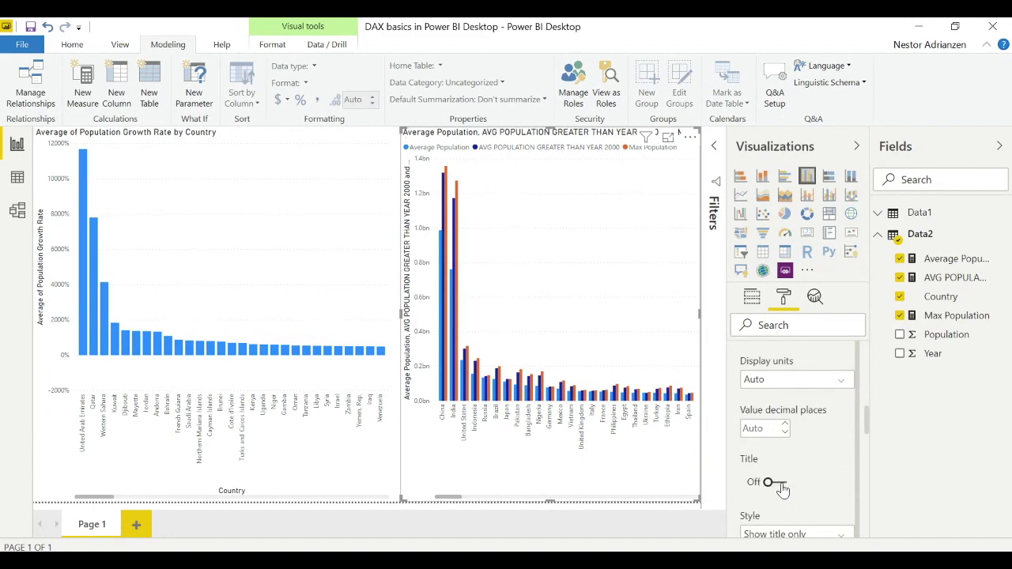
scroll(803, 399, up, 4)
scroll(803, 396, up, 3)
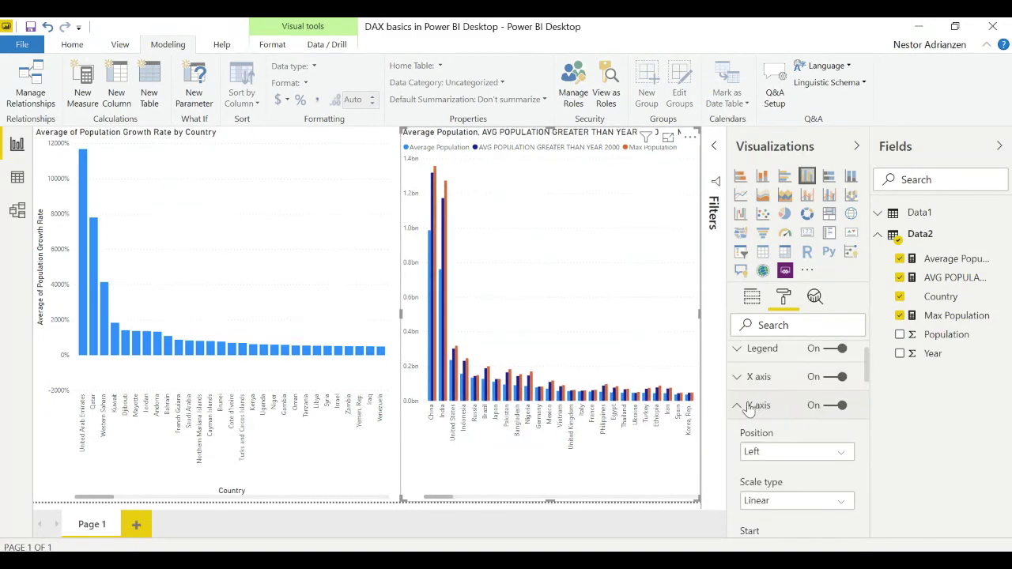
click(745, 404)
scroll(810, 468, down, 1)
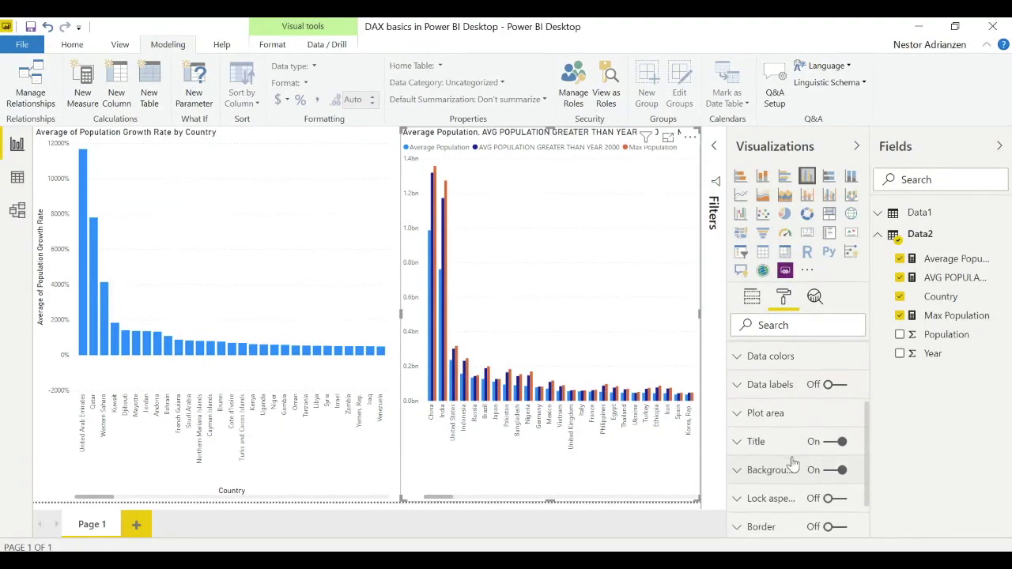
click(841, 445)
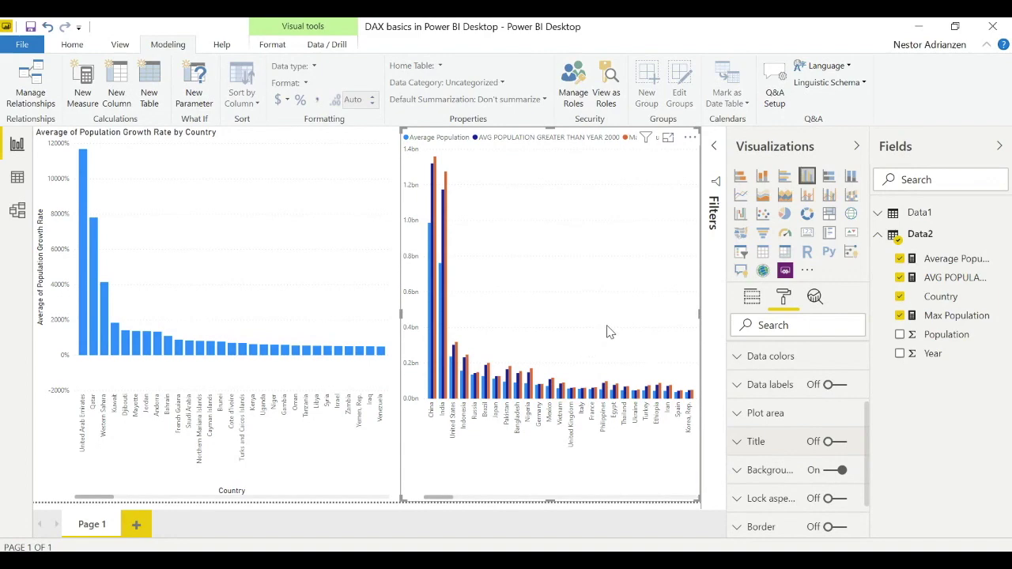
click(713, 211)
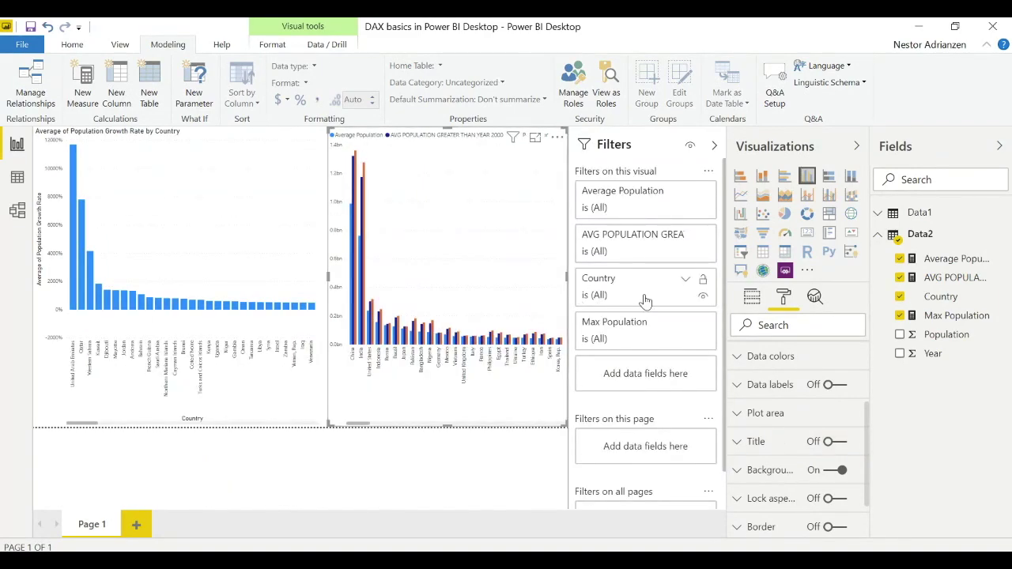
Step: Set the Country filter to Top N, showing the top 10 by Population, and apply it
click(686, 283)
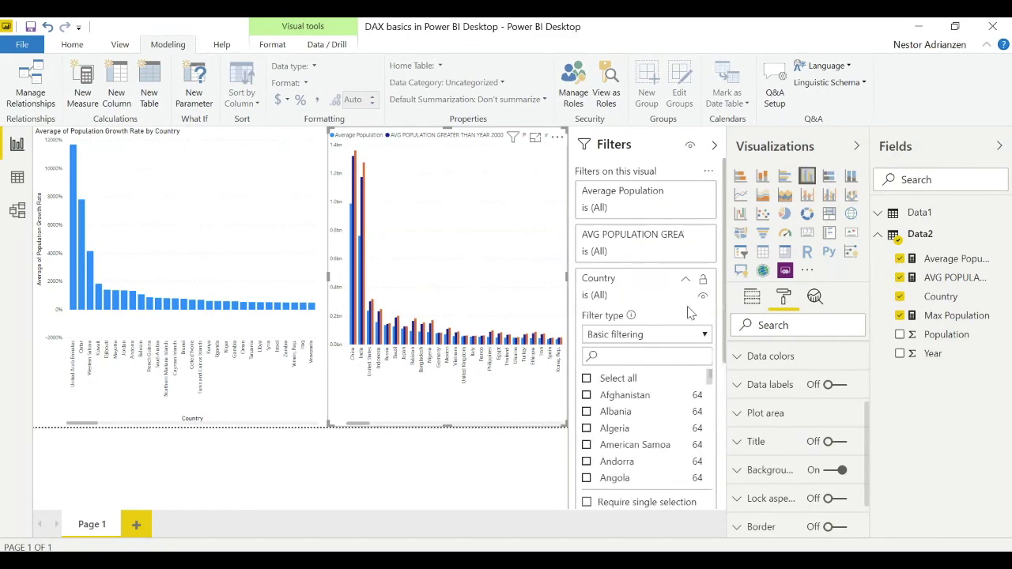
click(700, 336)
click(642, 406)
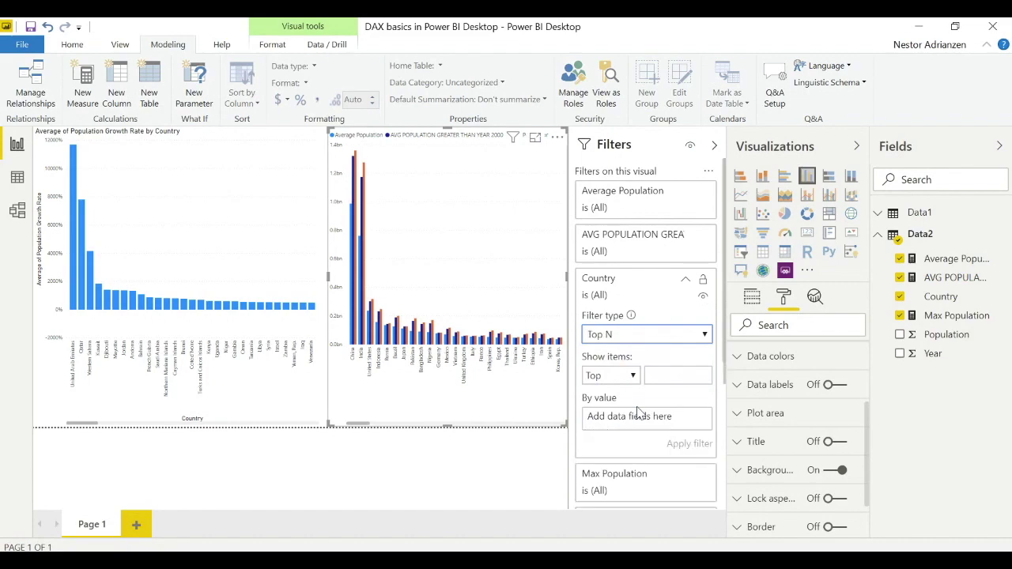
click(669, 373)
text(10)
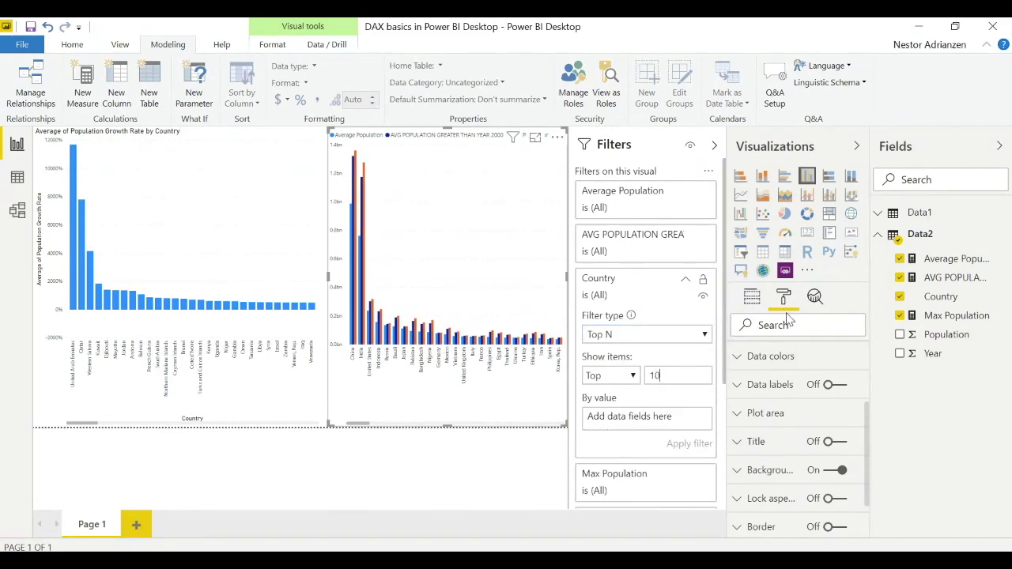
click(889, 303)
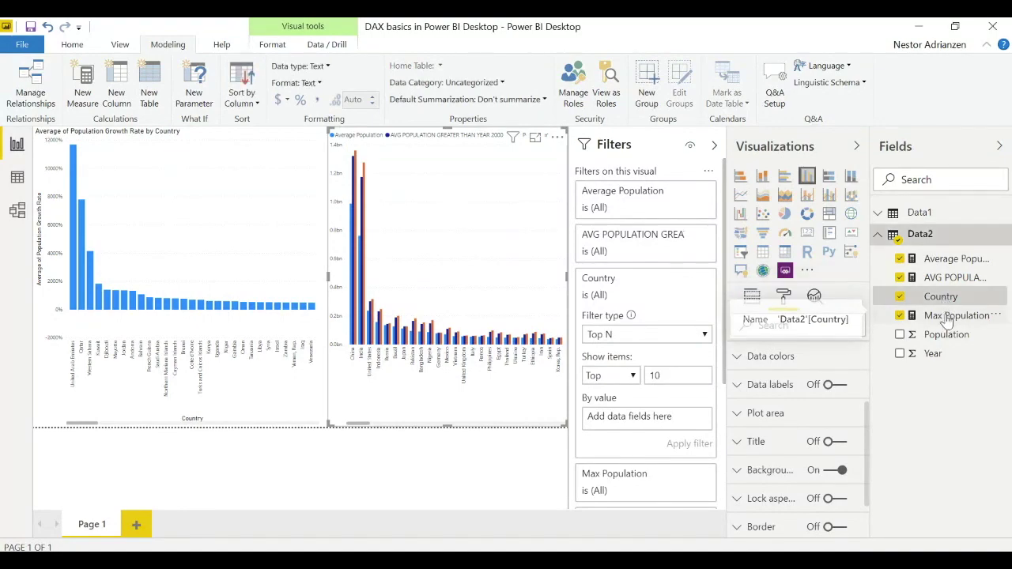
drag(943, 336, 651, 430)
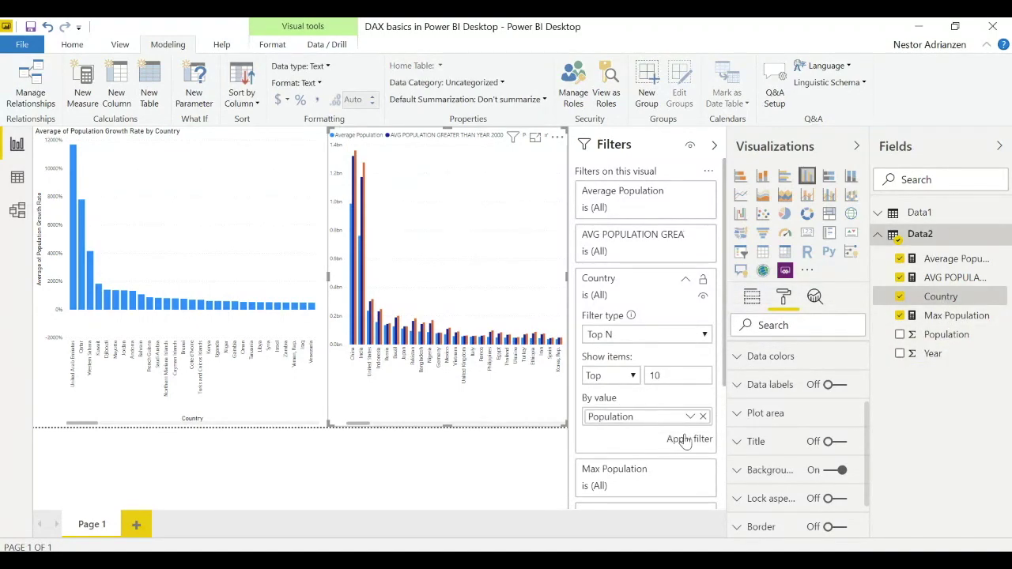
click(685, 440)
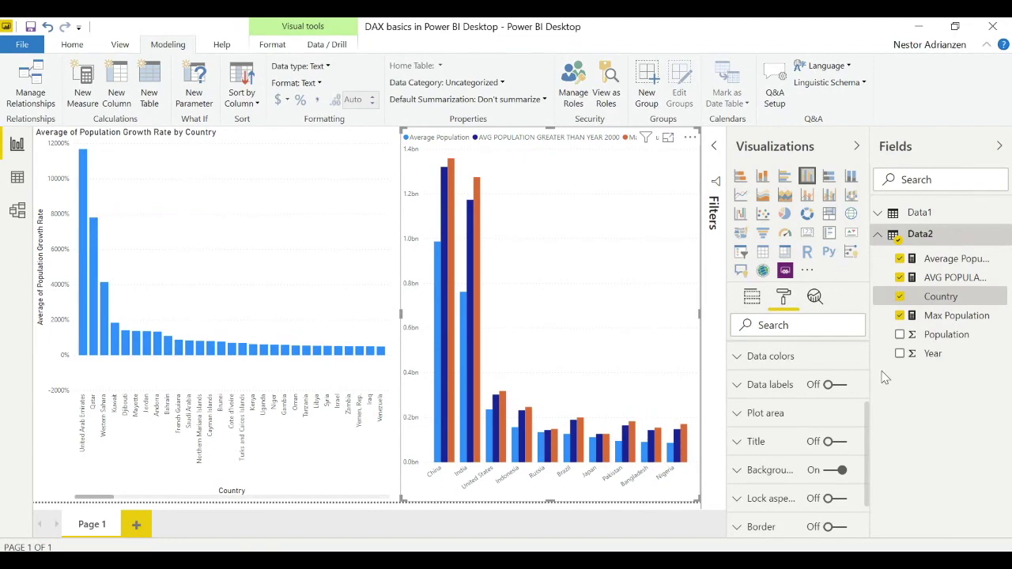
Step: Collapse the Data2 table in the Fields pane and switch to the Home ribbon
click(878, 235)
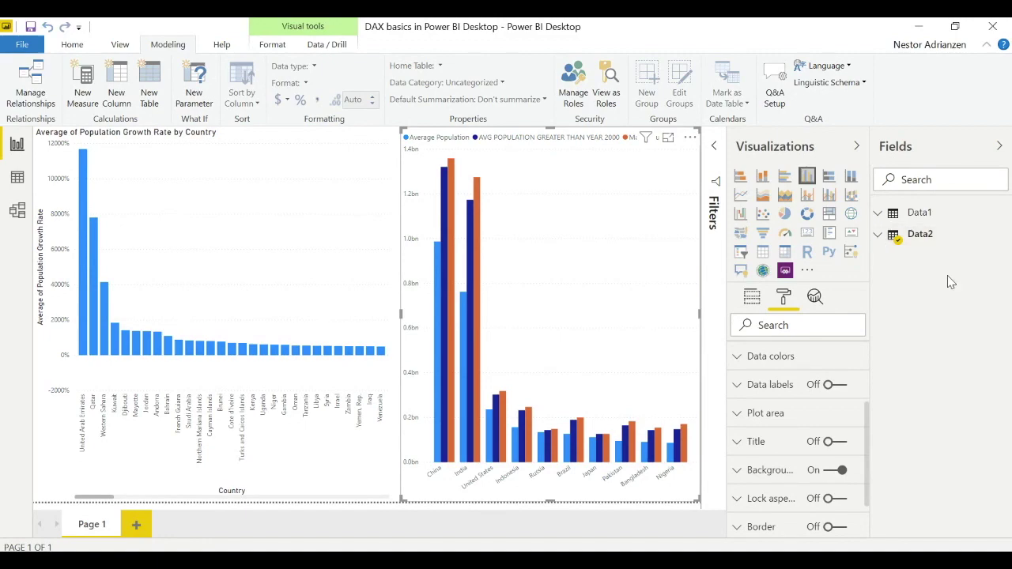
click(74, 46)
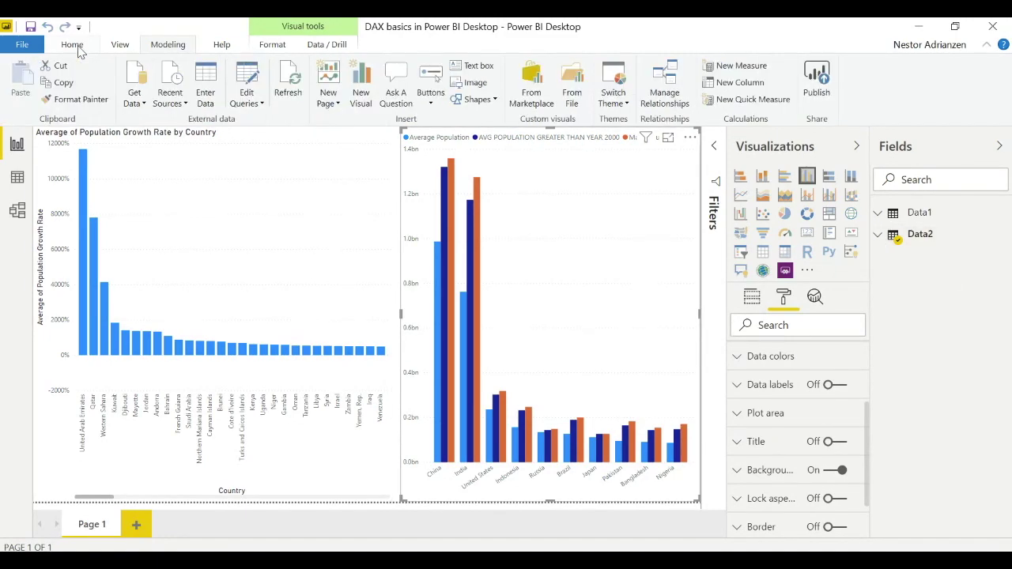
Step: Use Enter Data to create and load an empty table named 'Measure Table', then expand Data2
click(207, 83)
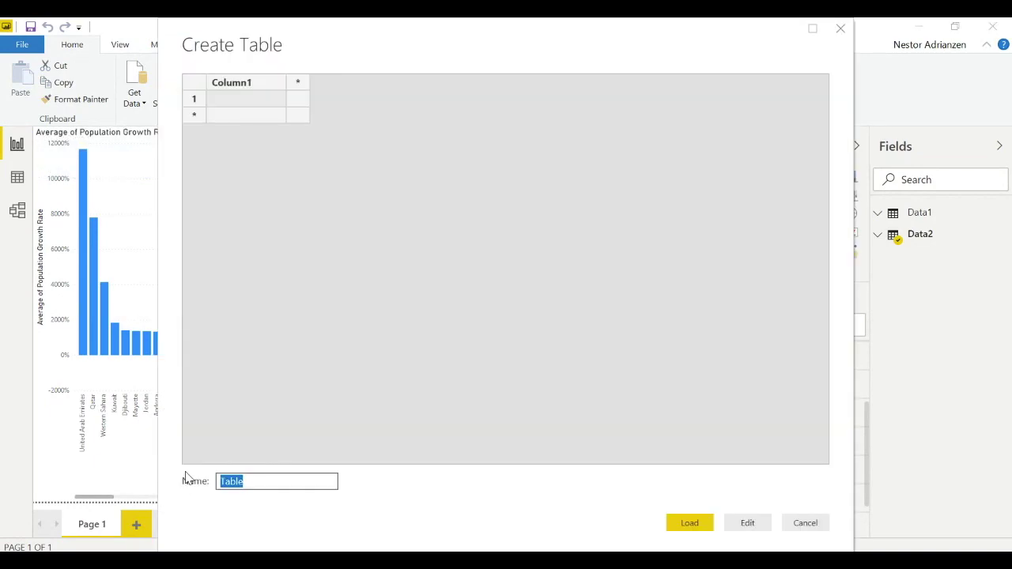
text(Measure Table)
click(701, 524)
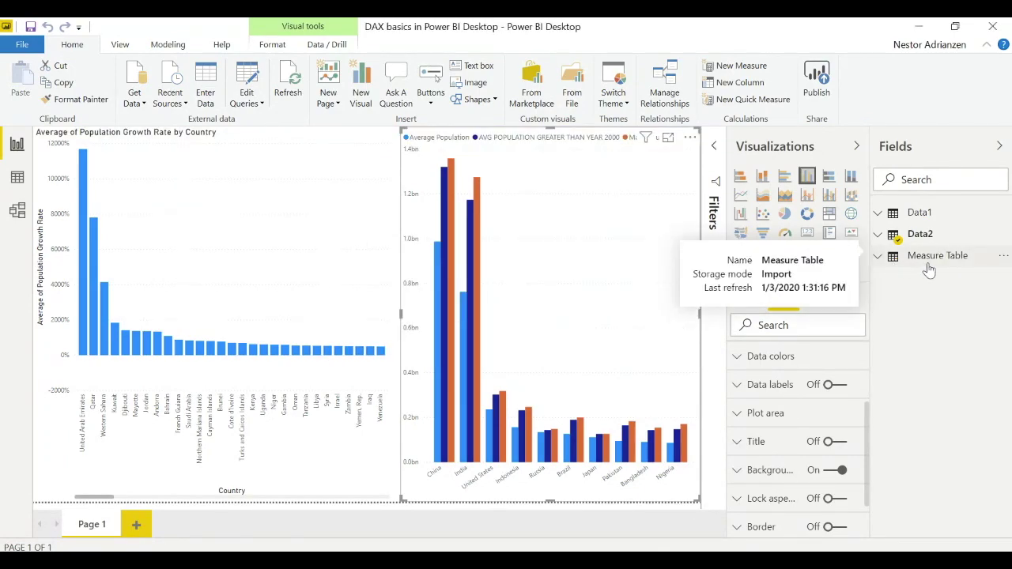
click(879, 238)
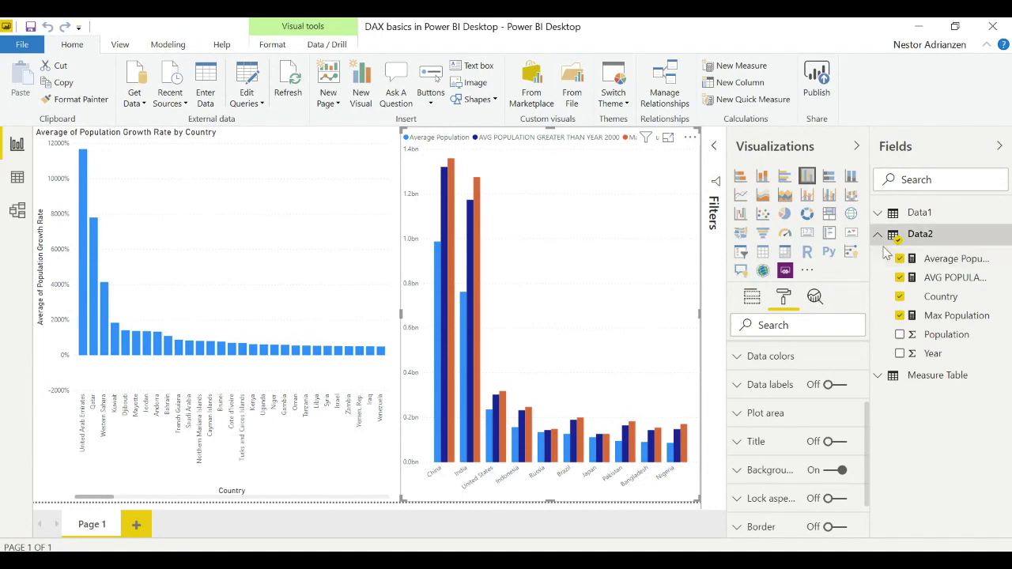
Step: Set Home Table to Measure Table for Average Population, AVG POPULATION GREATER THAN YEAR 2000 and Max Population
click(949, 260)
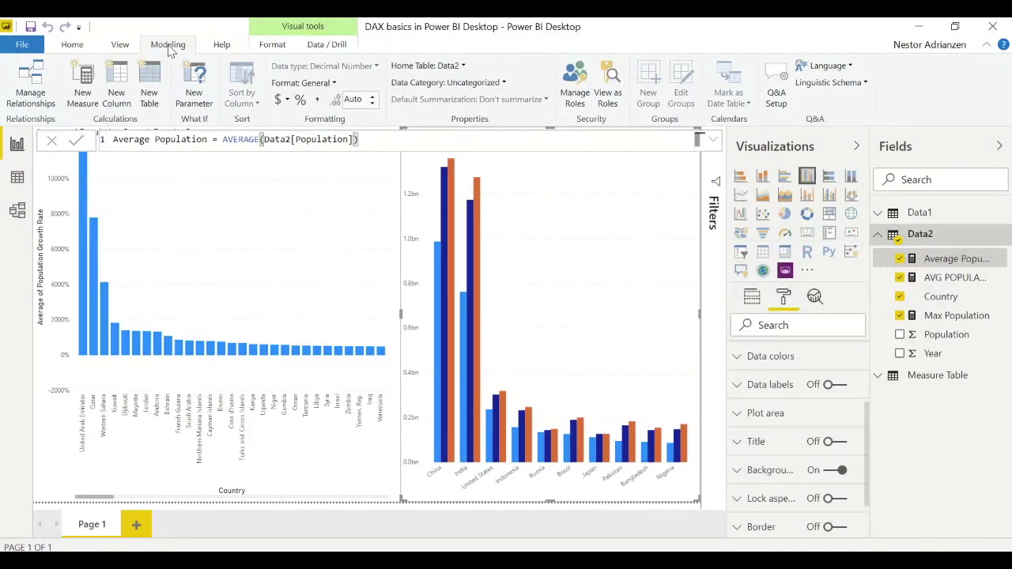
click(464, 65)
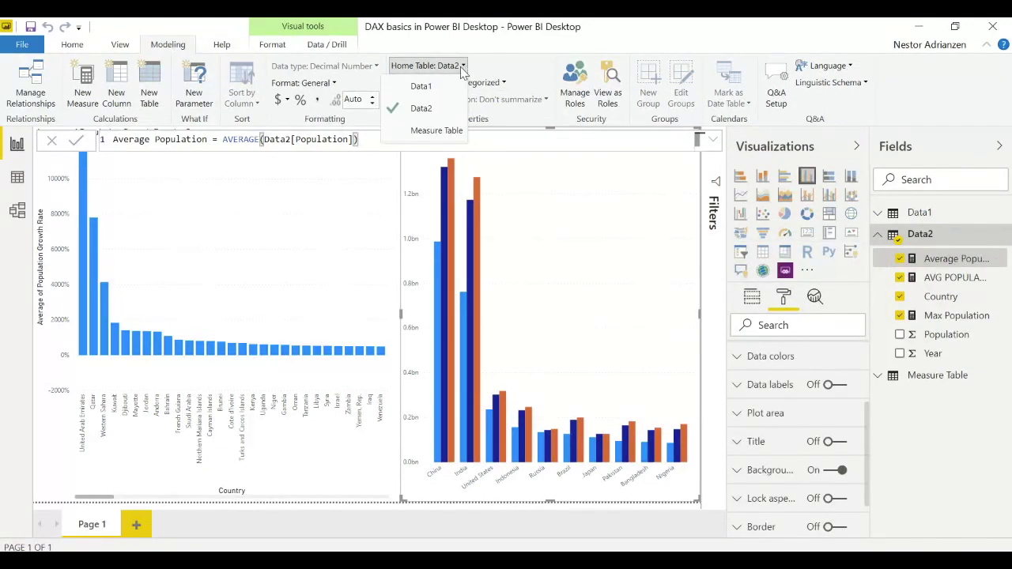
click(439, 130)
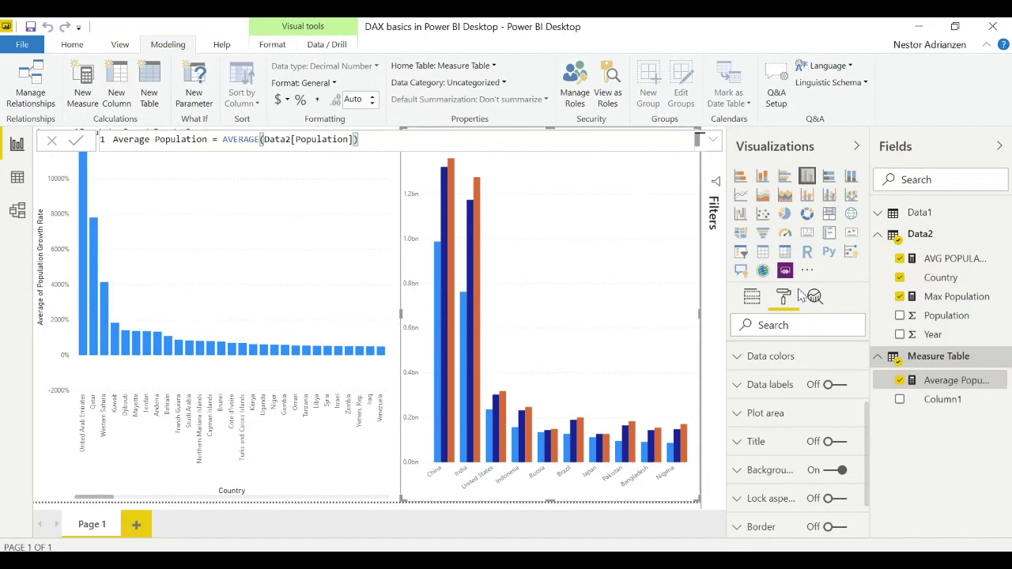
click(929, 263)
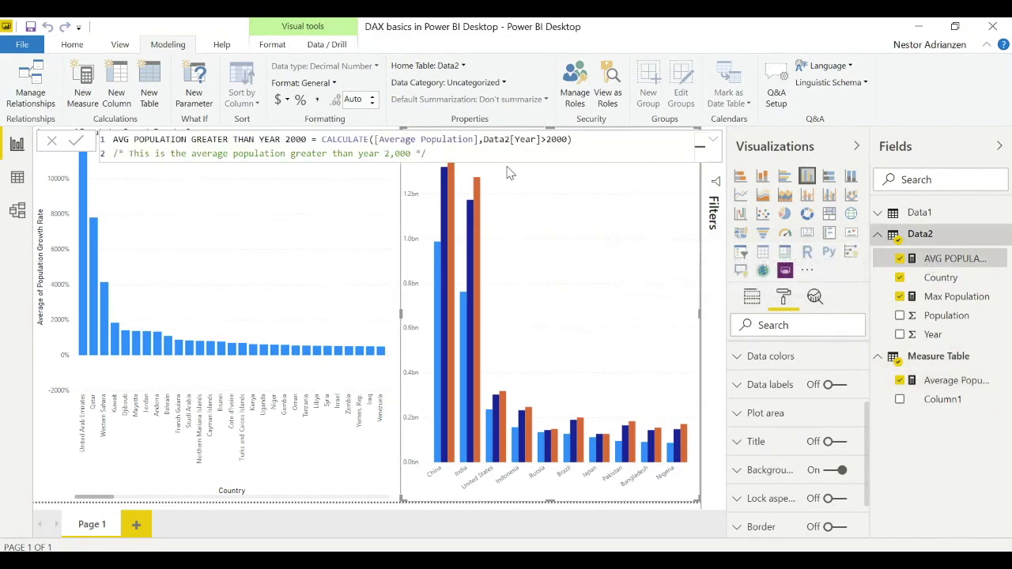
click(465, 66)
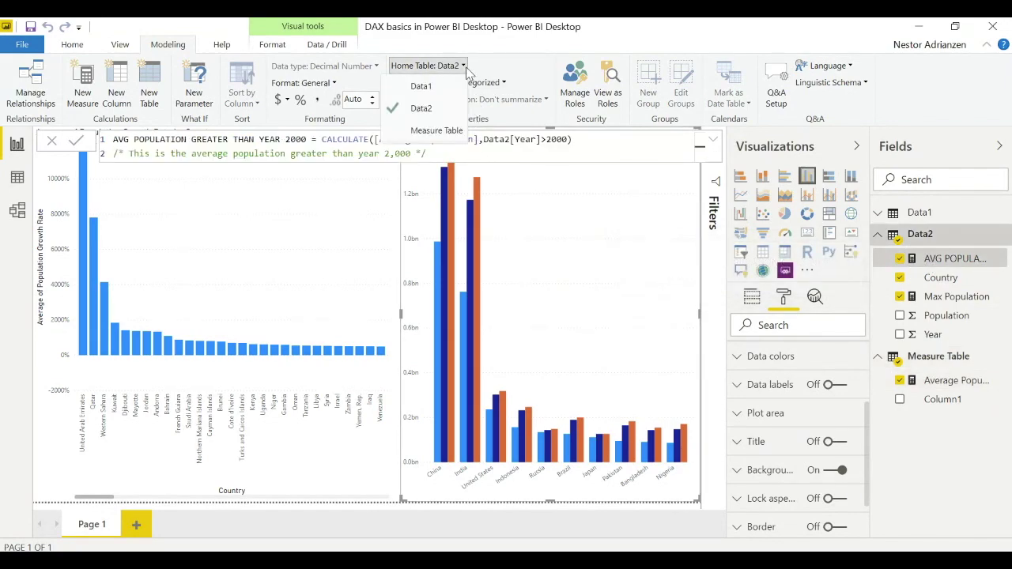
click(438, 130)
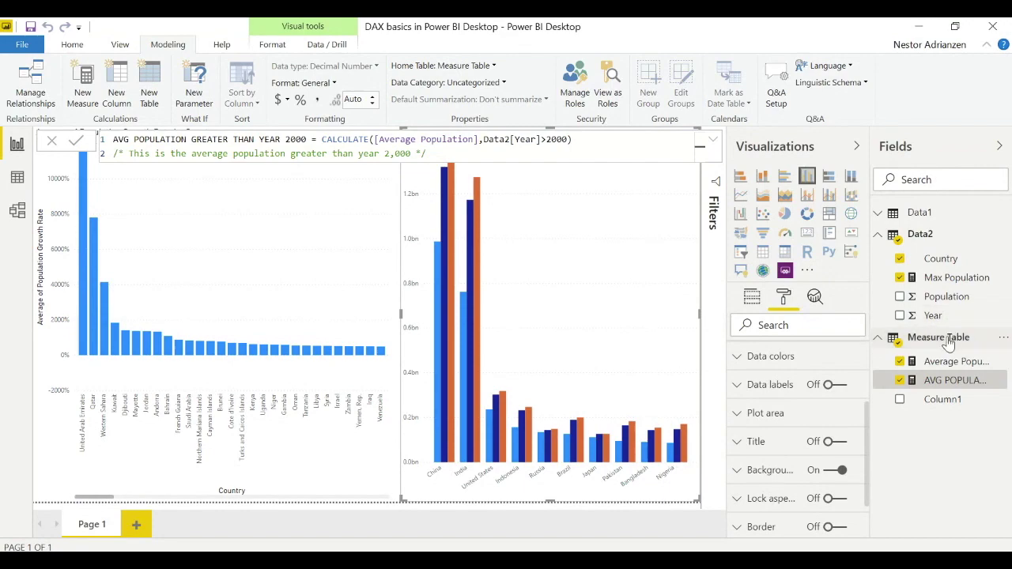
click(943, 278)
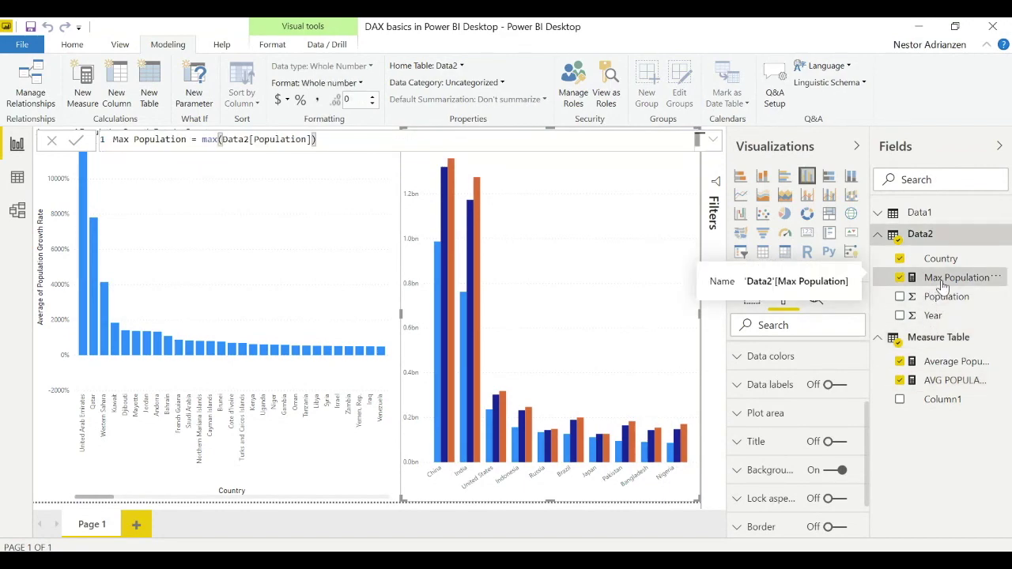
click(465, 67)
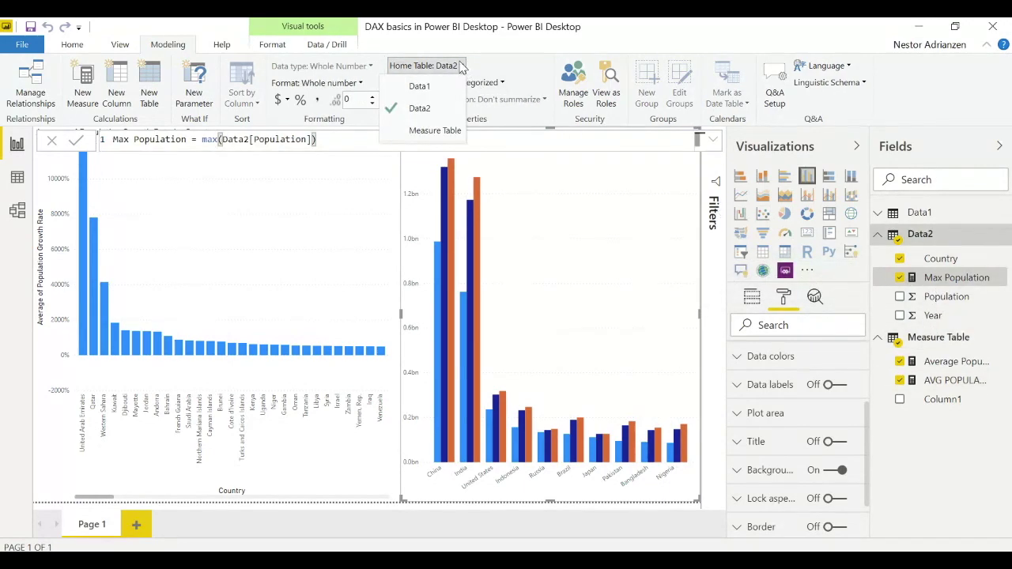
click(434, 132)
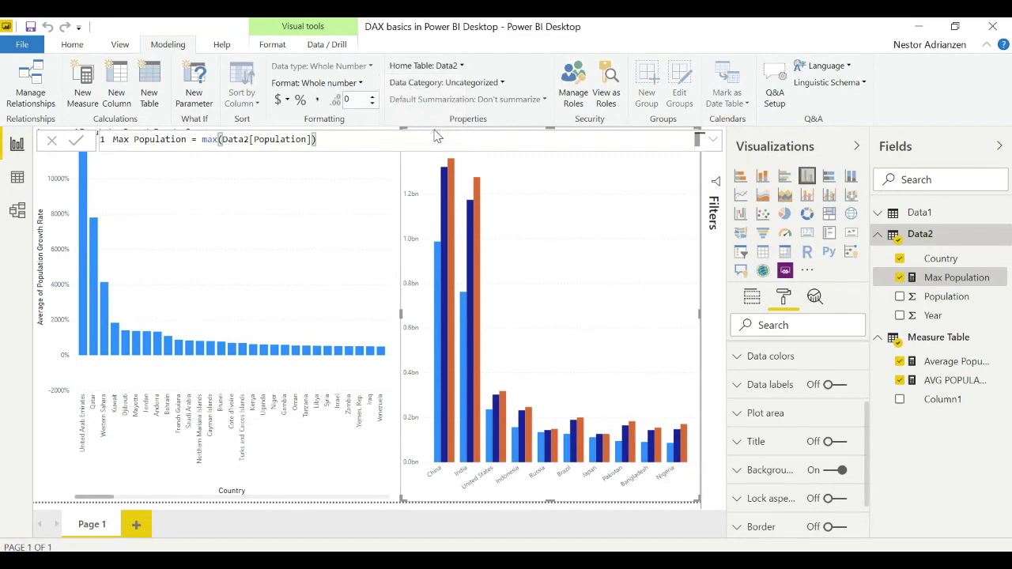
click(878, 234)
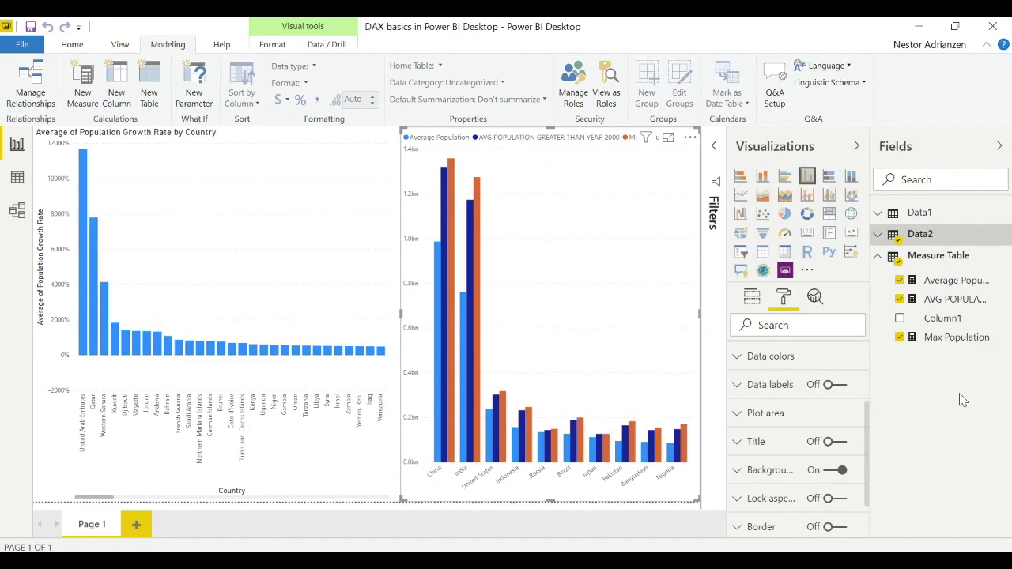